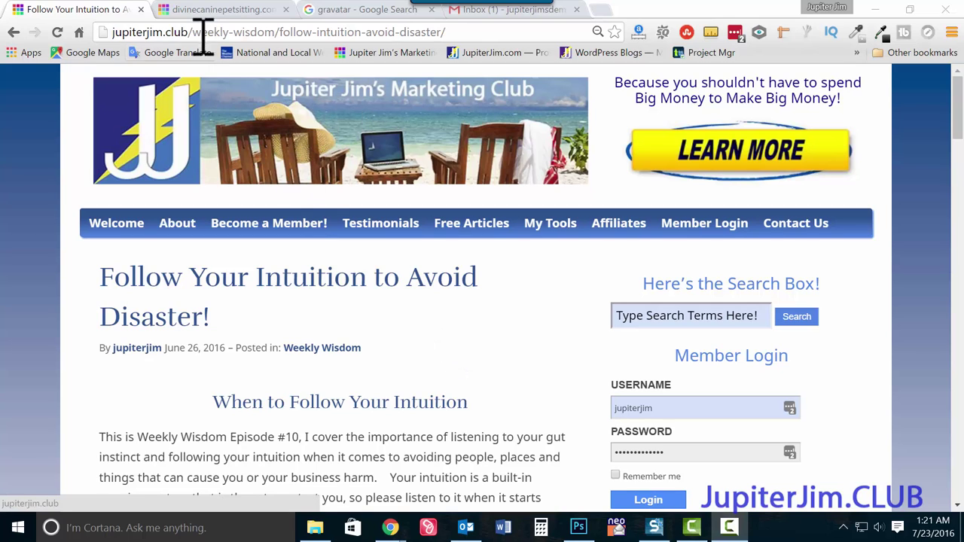
Examine the blog post "Follow Your Intuition to Avoid Disaster!" and the avatars and linked names in its comments.
drag(188, 31, 113, 31)
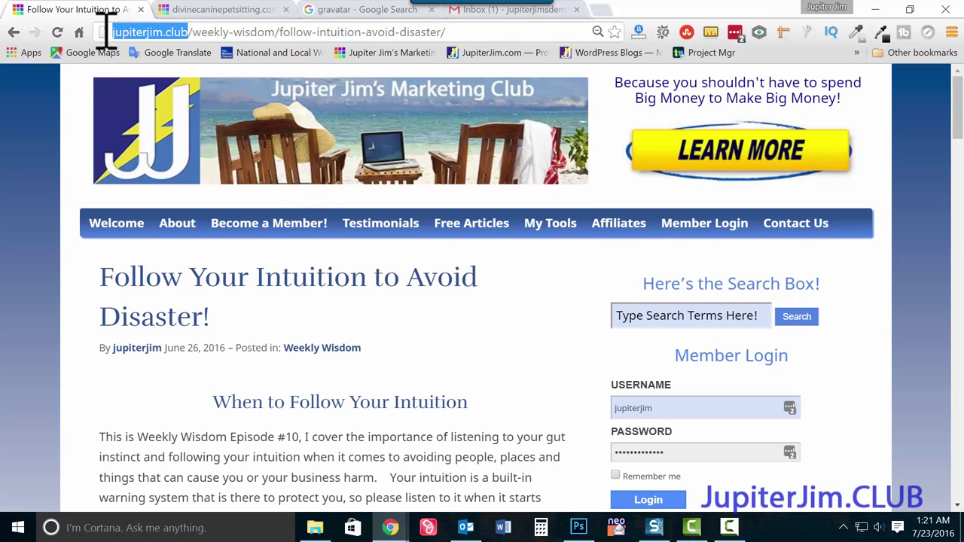
click(493, 348)
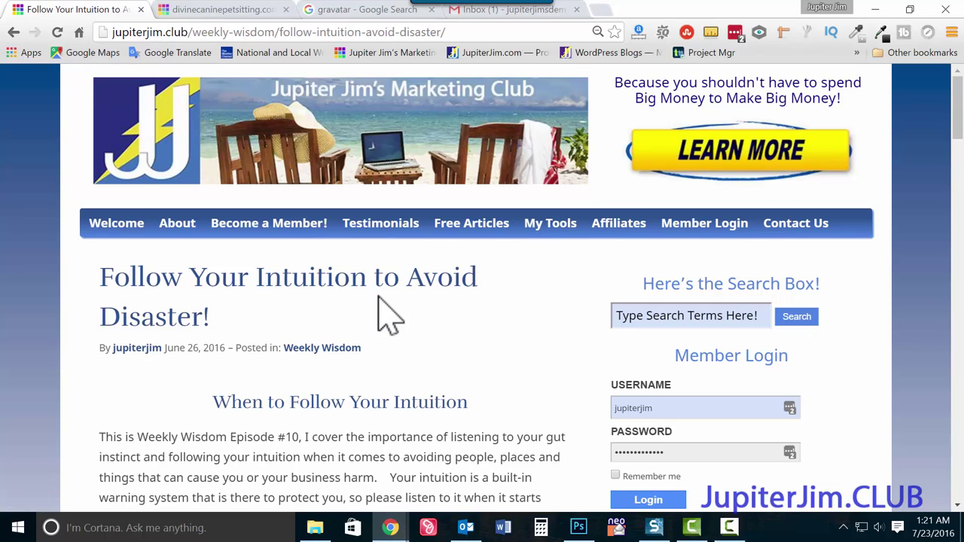
drag(99, 285, 219, 327)
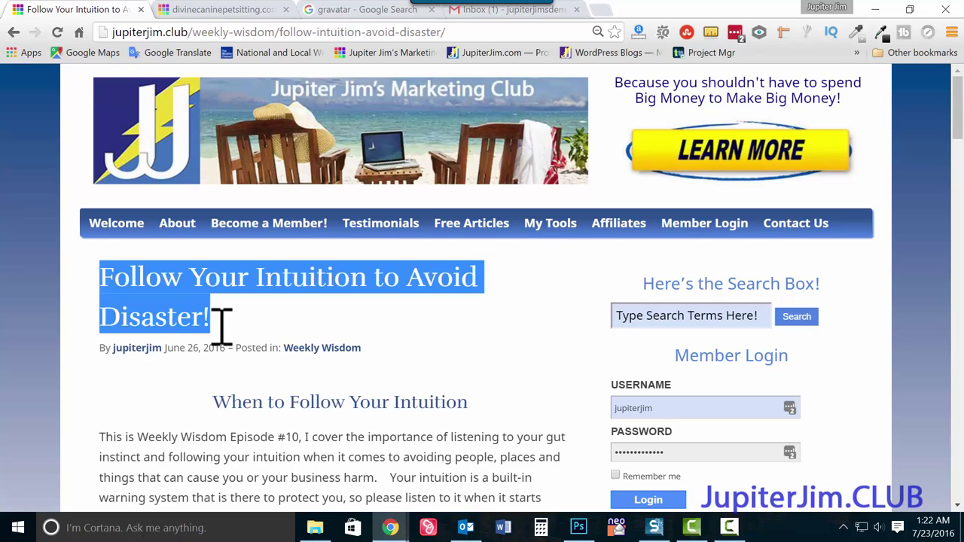
scroll(422, 403, down, 10)
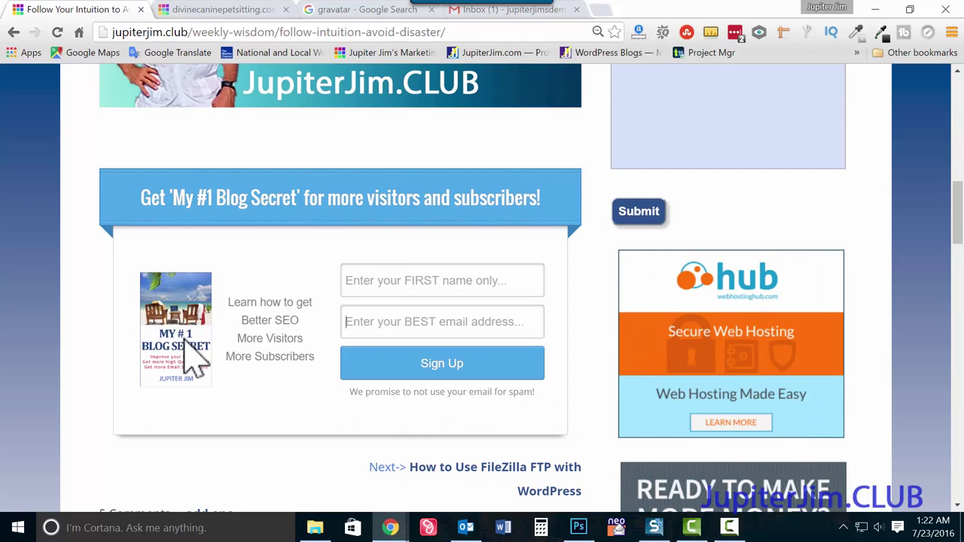
scroll(254, 324, down, 5)
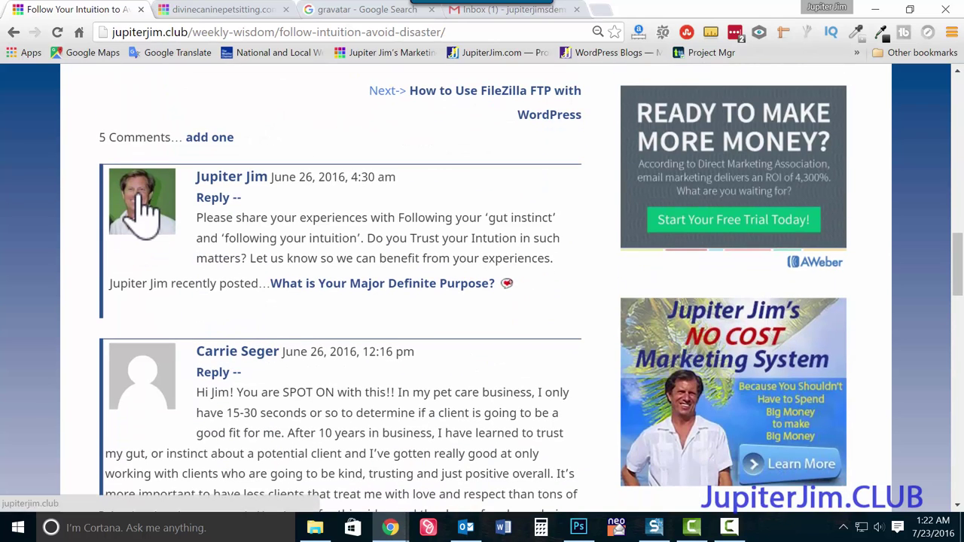
scroll(60, 323, down, 10)
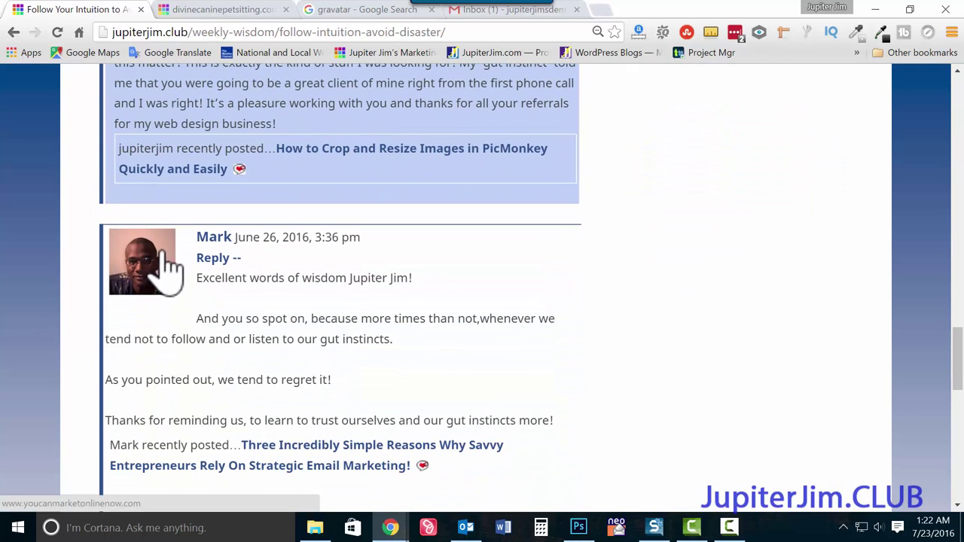
scroll(161, 291, up, 3)
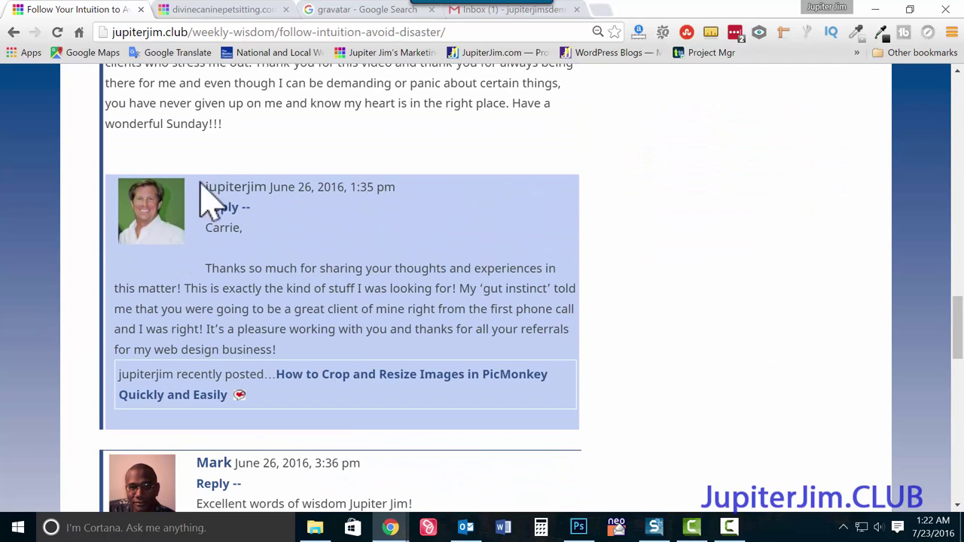
double_click(231, 188)
scroll(249, 245, down, 2)
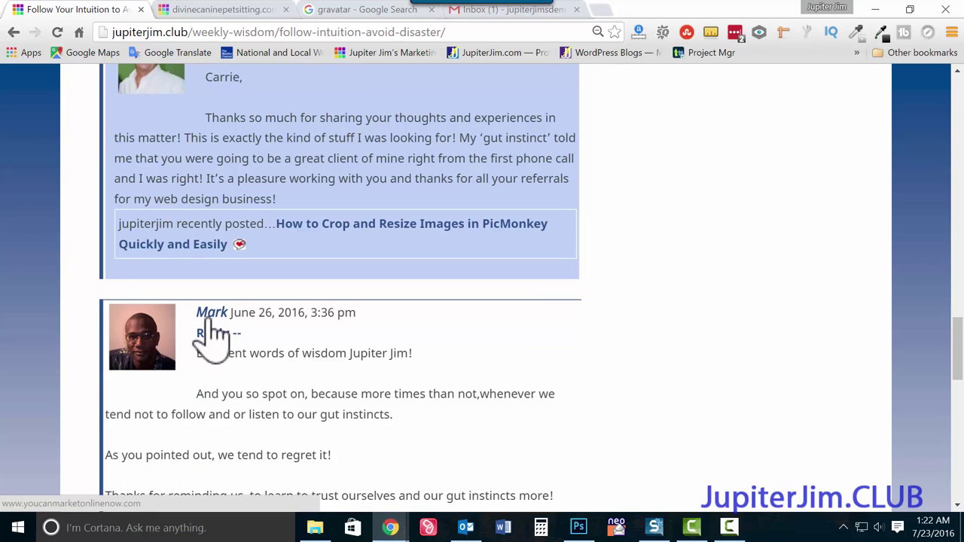
scroll(213, 324, up, 4)
click(238, 262)
scroll(238, 262, up, 2)
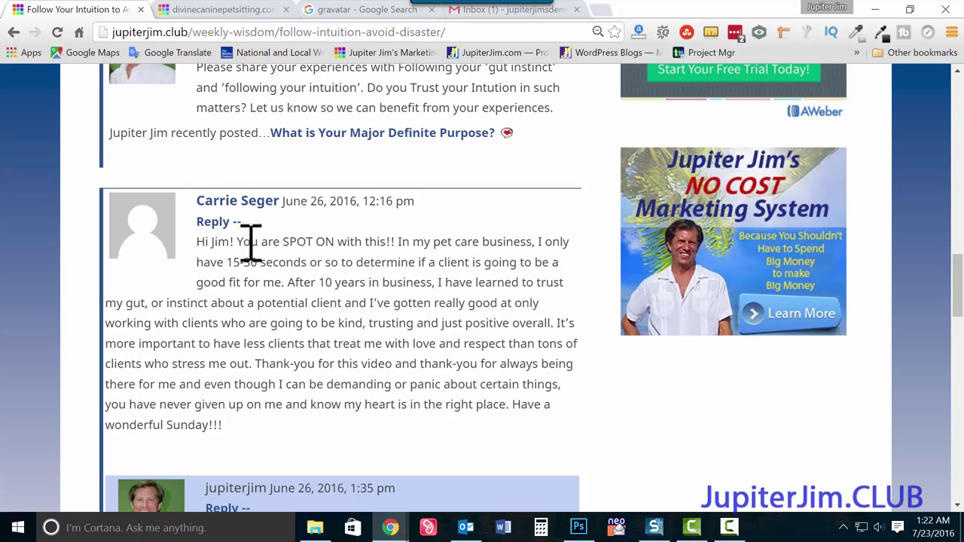
Open the website linked from the name of the commenter without a profile picture in a new tab and switch to it.
right_click(233, 206)
click(266, 213)
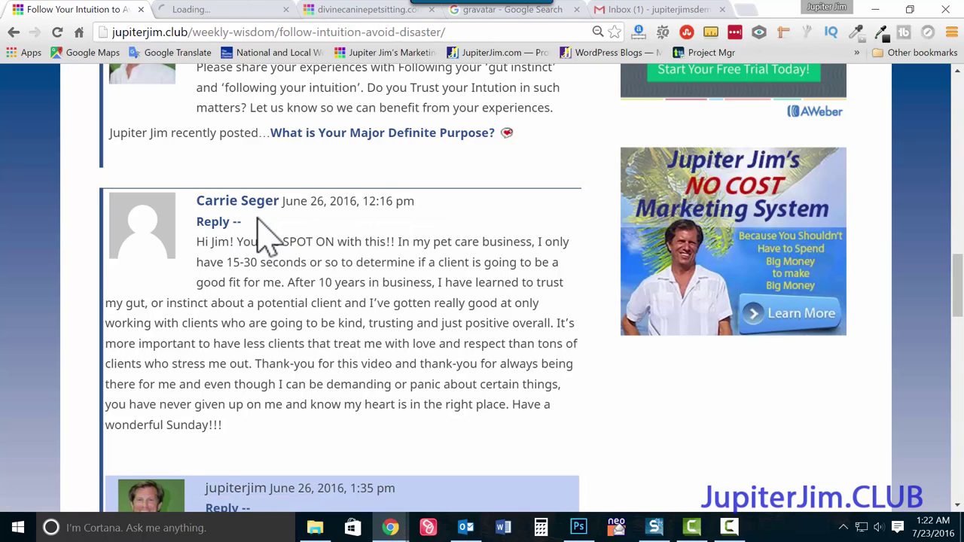
click(215, 11)
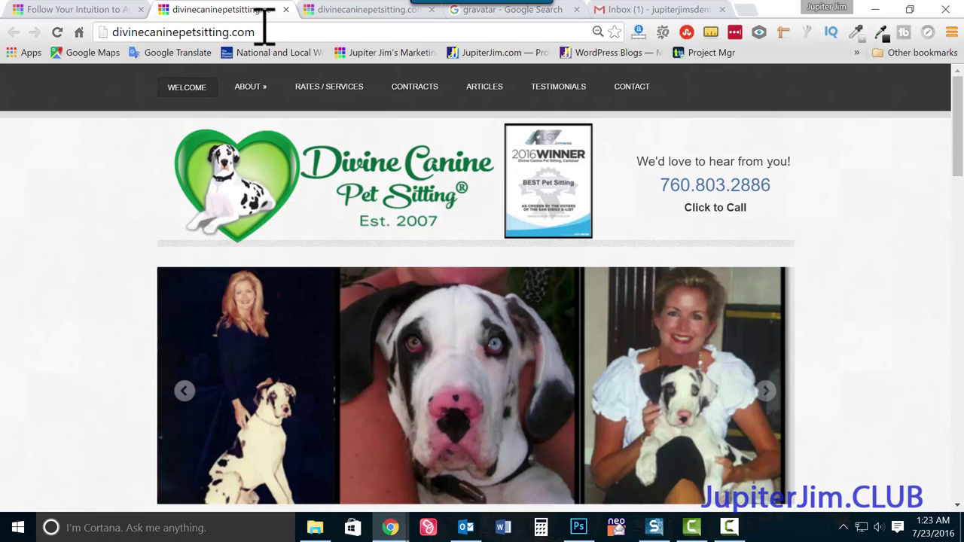
Look over the Divine Canine Pet Sitting home page and its address, and return to the blog post's comments.
click(181, 32)
click(78, 257)
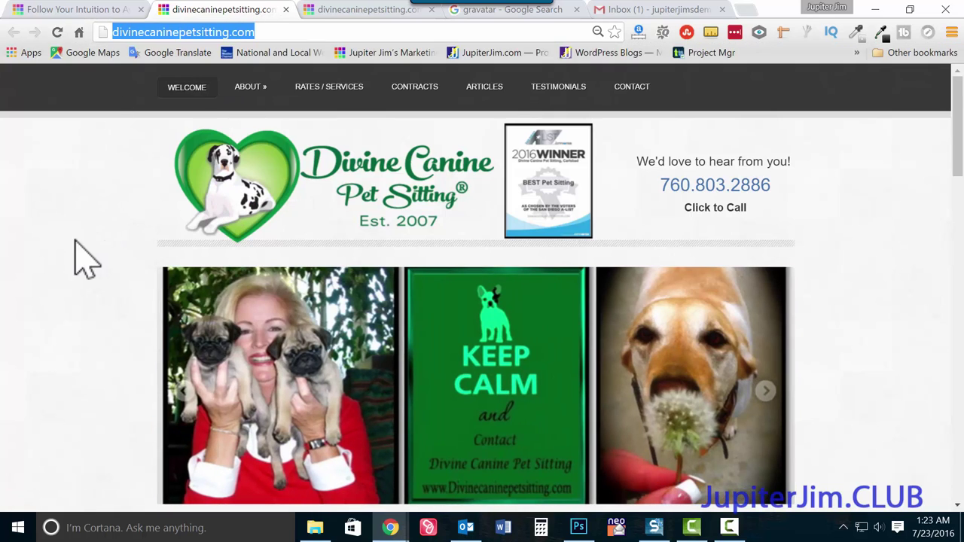
scroll(128, 312, down, 1)
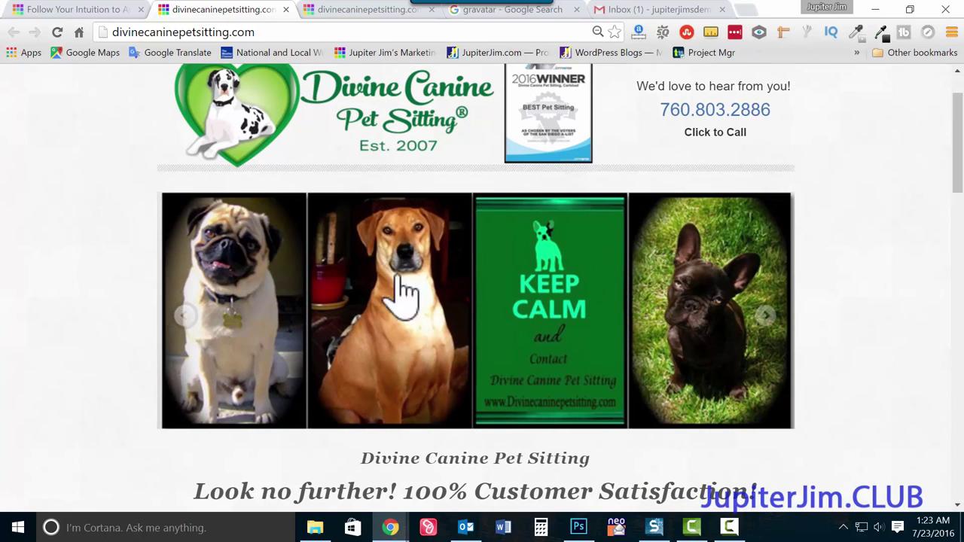
scroll(547, 177, up, 1)
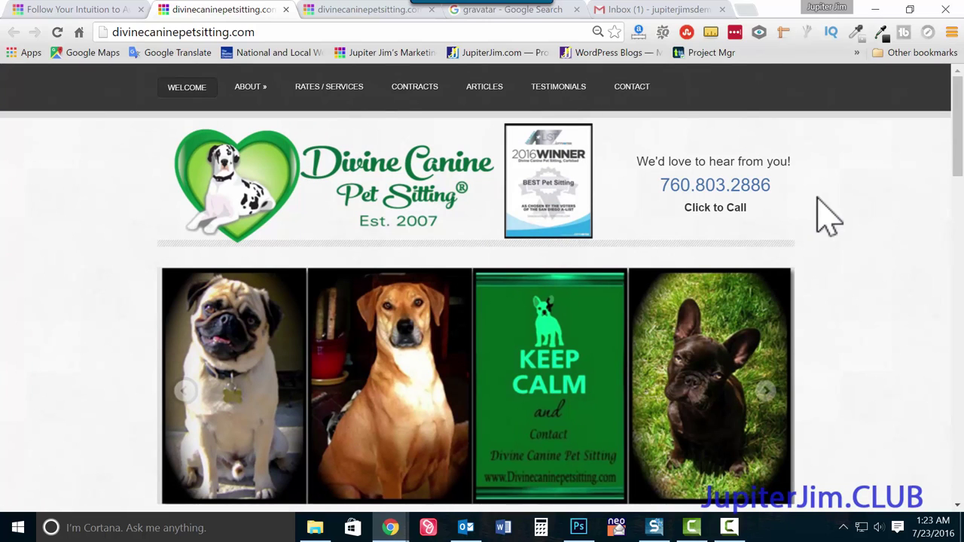
scroll(842, 245, down, 1)
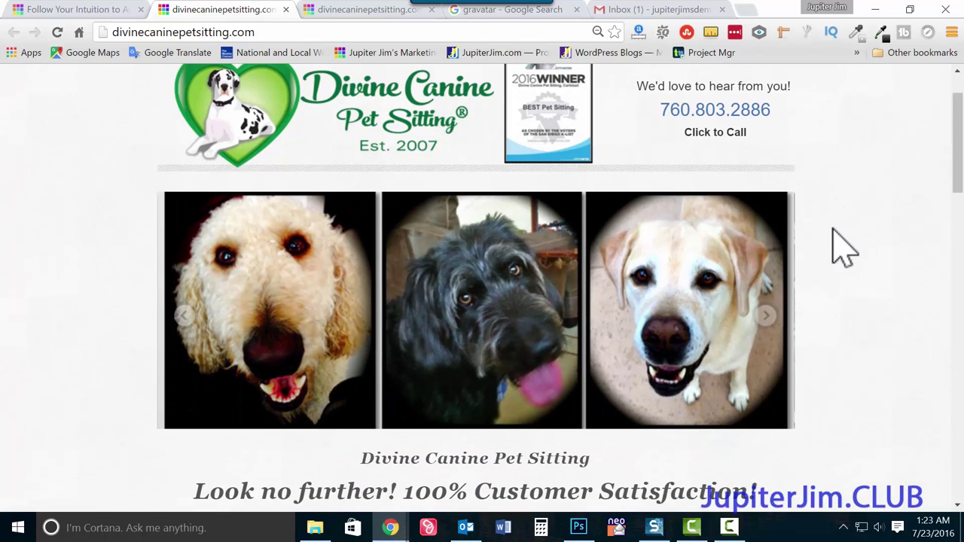
scroll(841, 264, down, 2)
scroll(828, 249, down, 2)
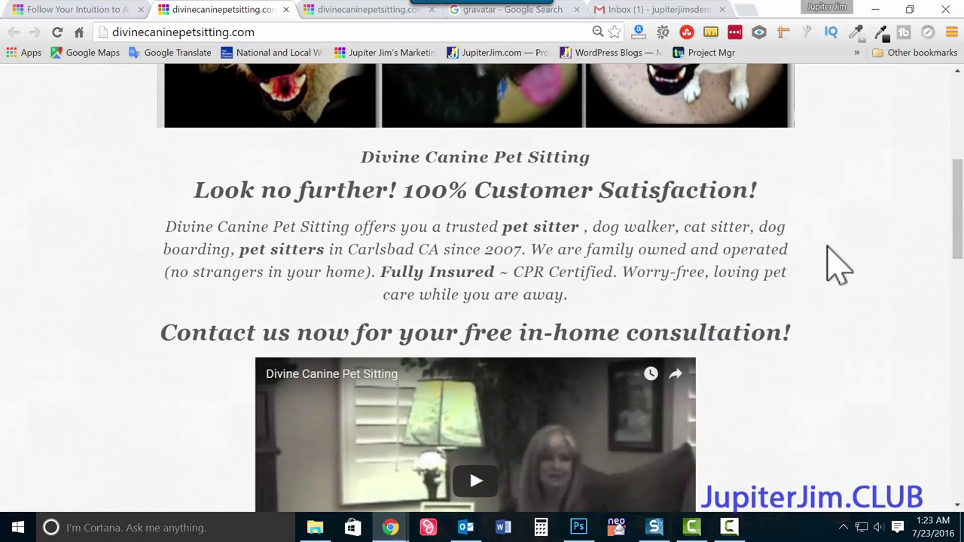
scroll(829, 249, up, 5)
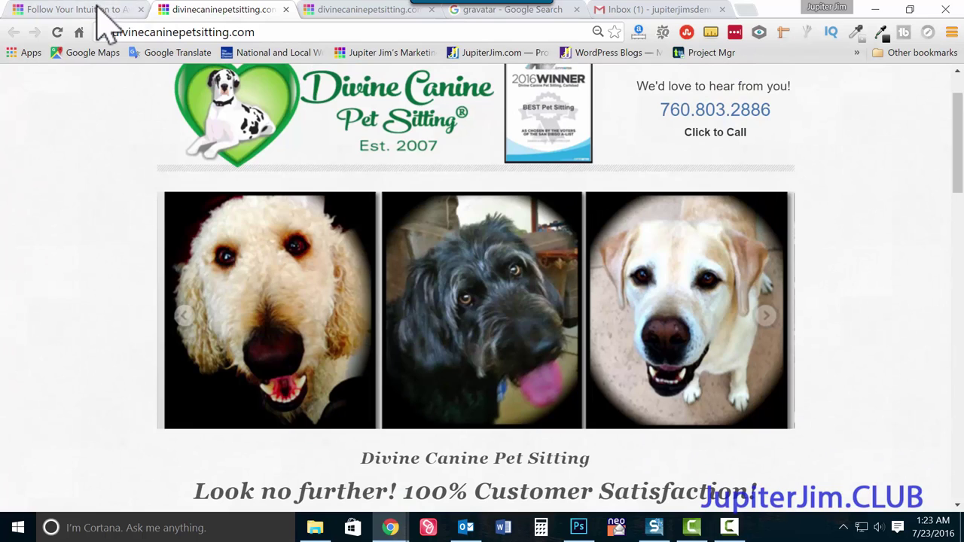
click(98, 11)
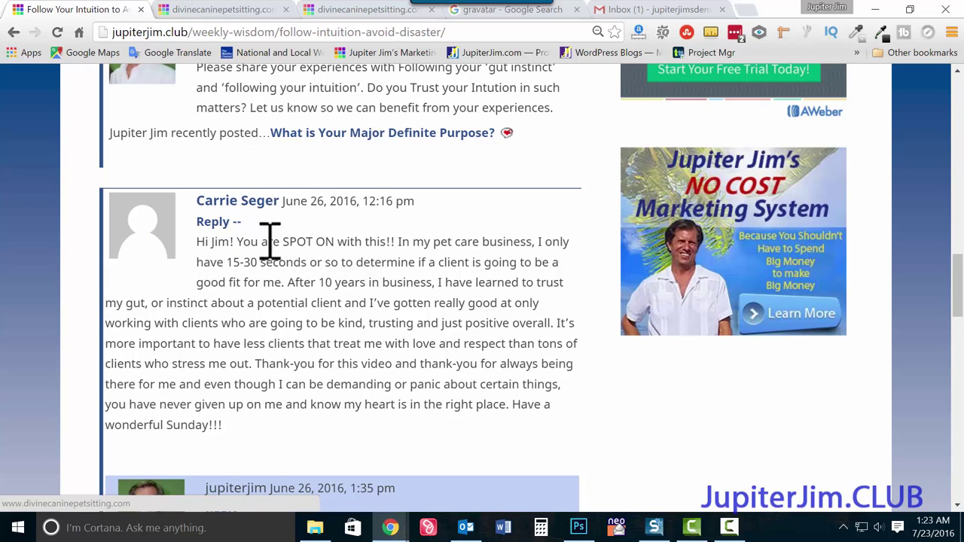
Search Google for "gravatar" and open the Gravatar - Globally Recognized Avatars result.
click(497, 16)
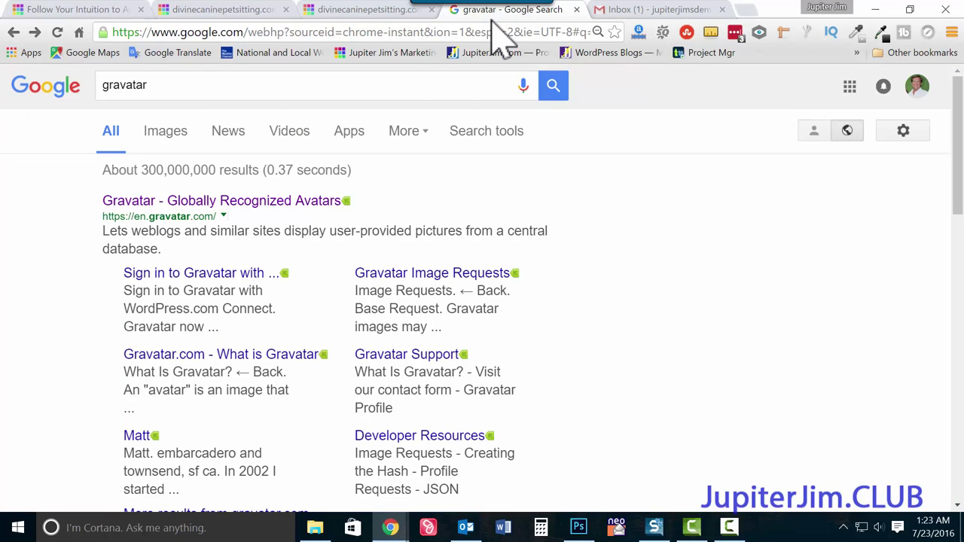
click(161, 86)
click(554, 87)
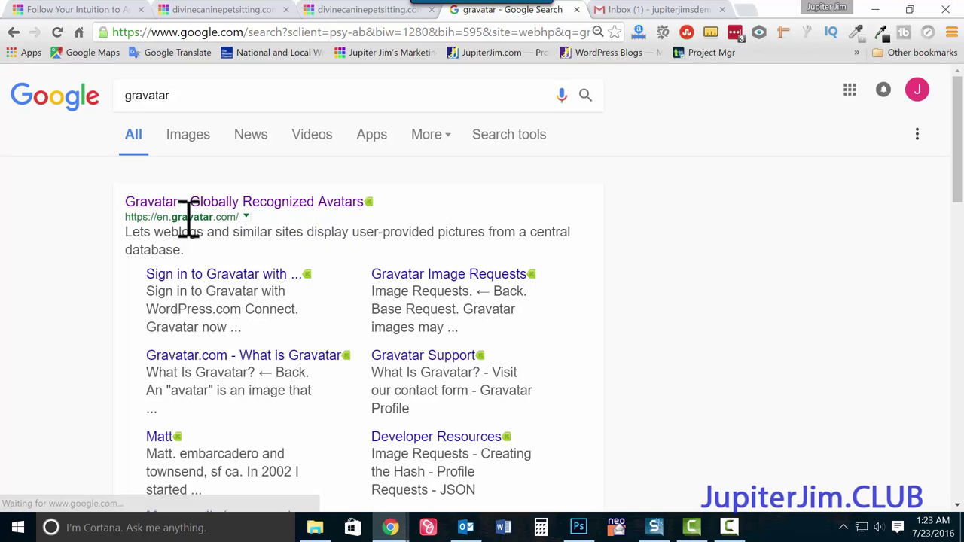
click(268, 202)
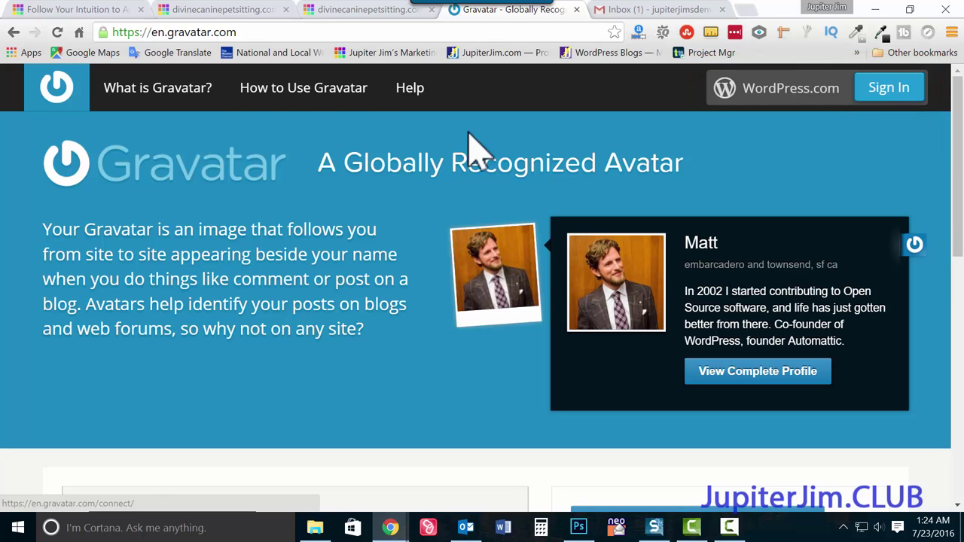
click(232, 10)
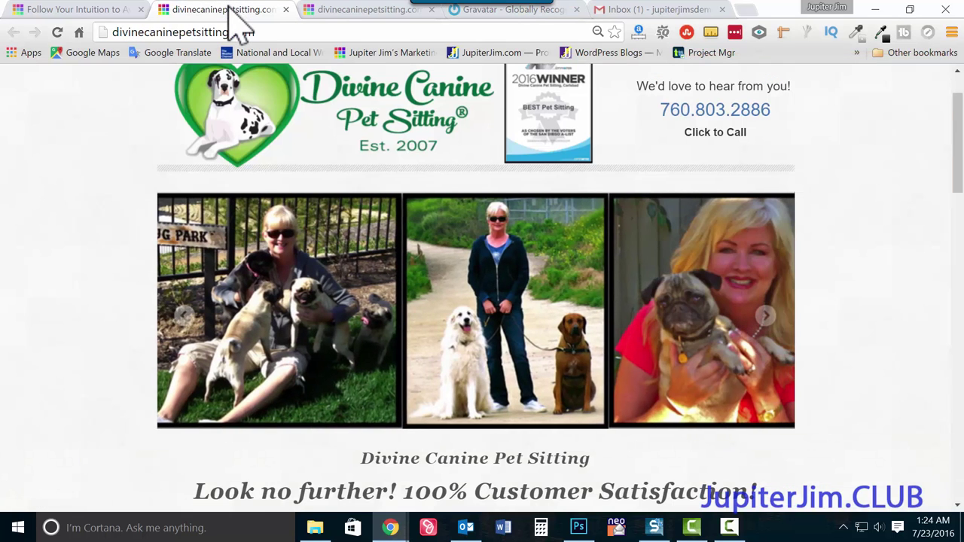
click(123, 12)
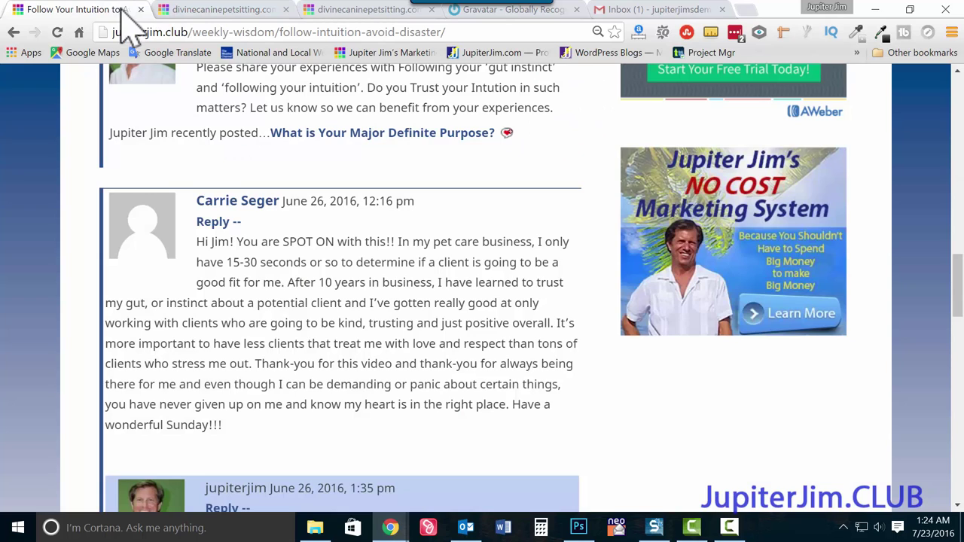
scroll(254, 216, up, 5)
Return to the Gravatar home page and open the sign-up form for creating your own Gravatar.
click(544, 13)
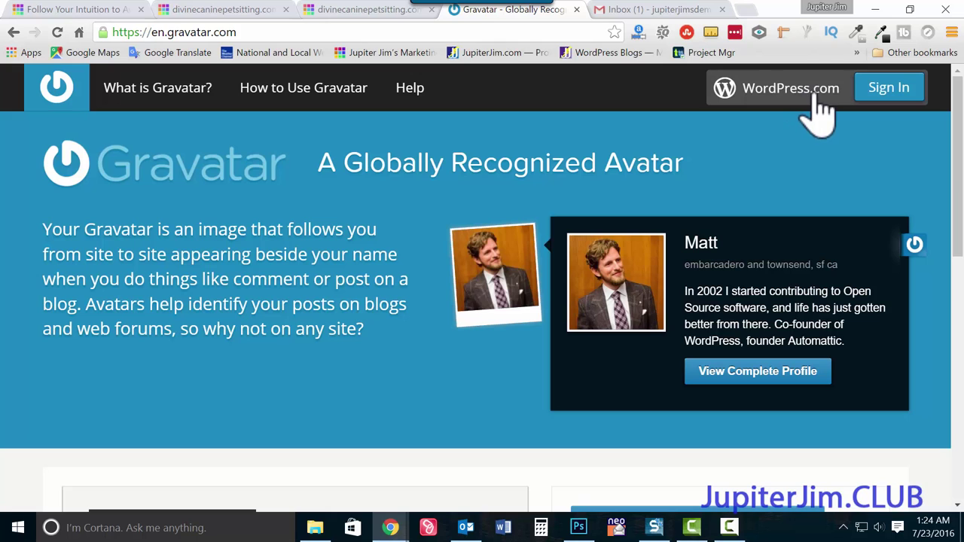
scroll(399, 350, down, 4)
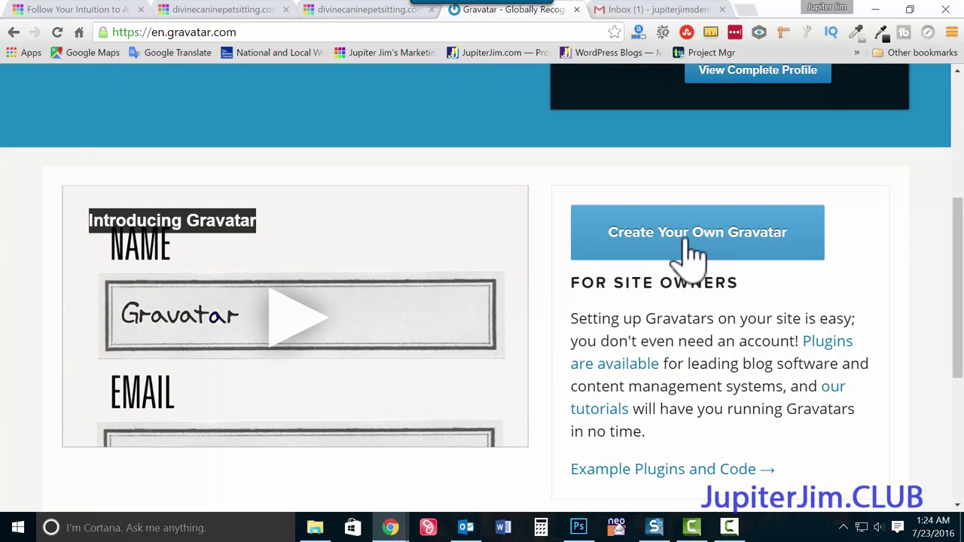
click(689, 239)
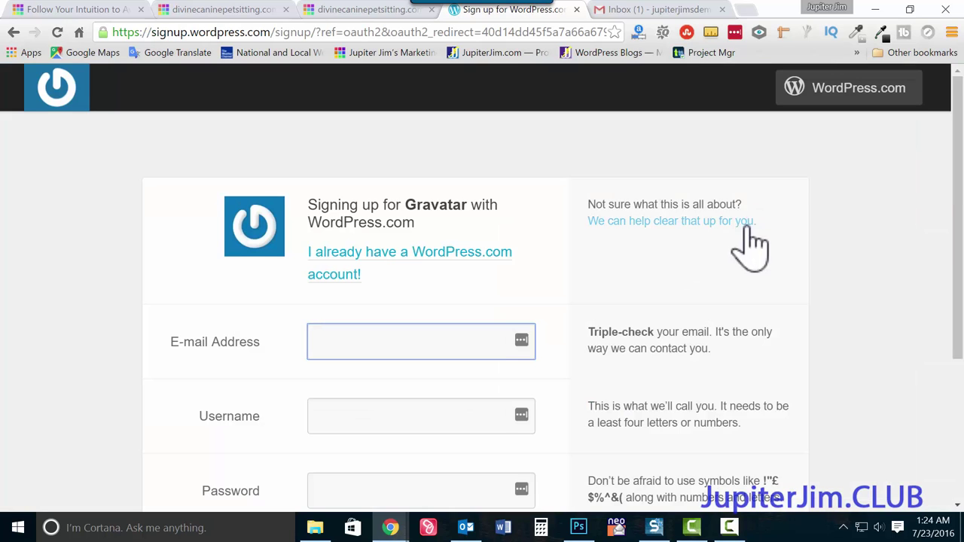
scroll(798, 248, down, 2)
scroll(648, 219, up, 1)
scroll(626, 218, up, 2)
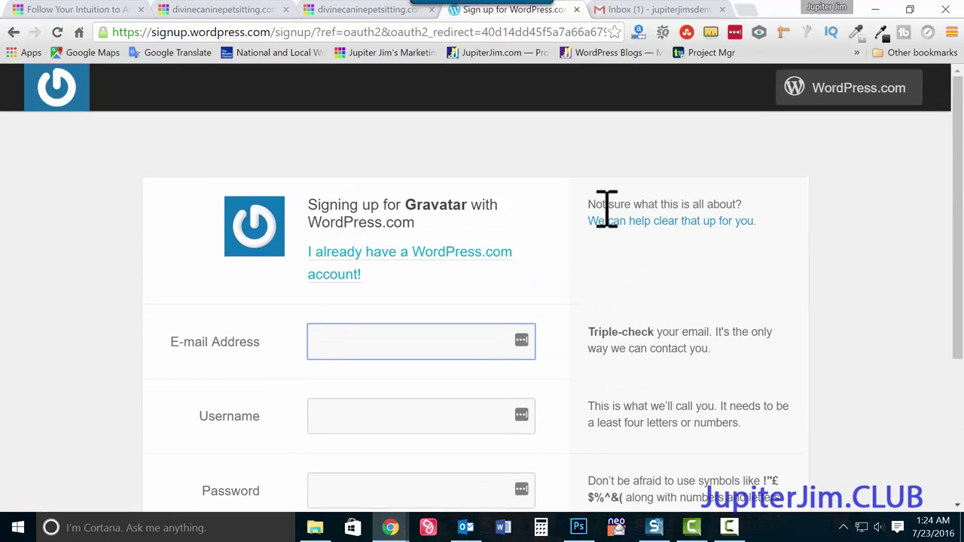
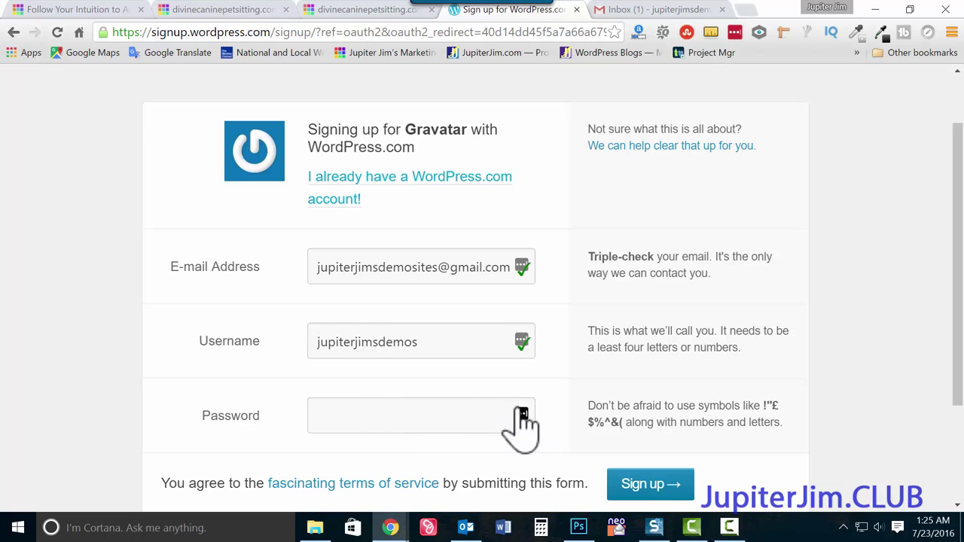
Complete the Gravatar sign-up form with the e-mail address, username and account password, and submit it.
click(421, 419)
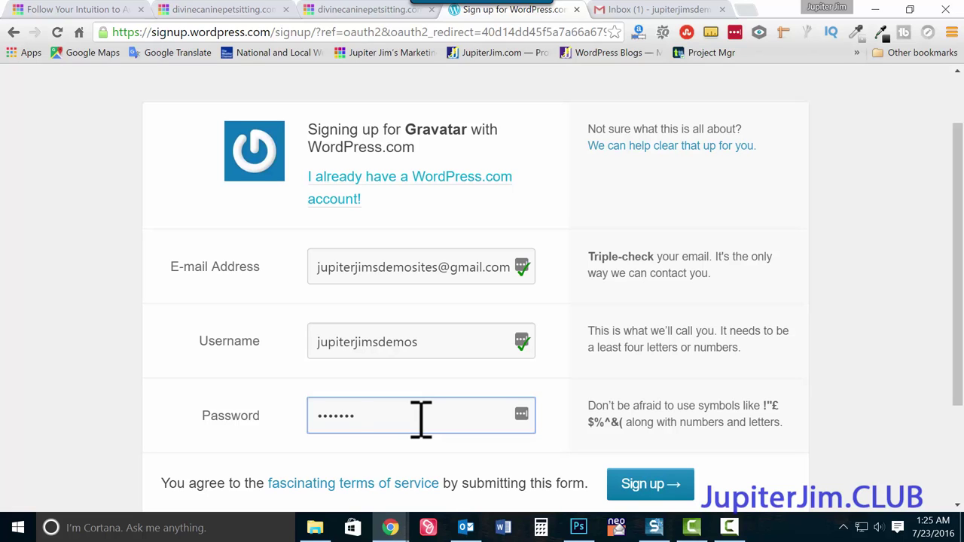
scroll(421, 418, down, 2)
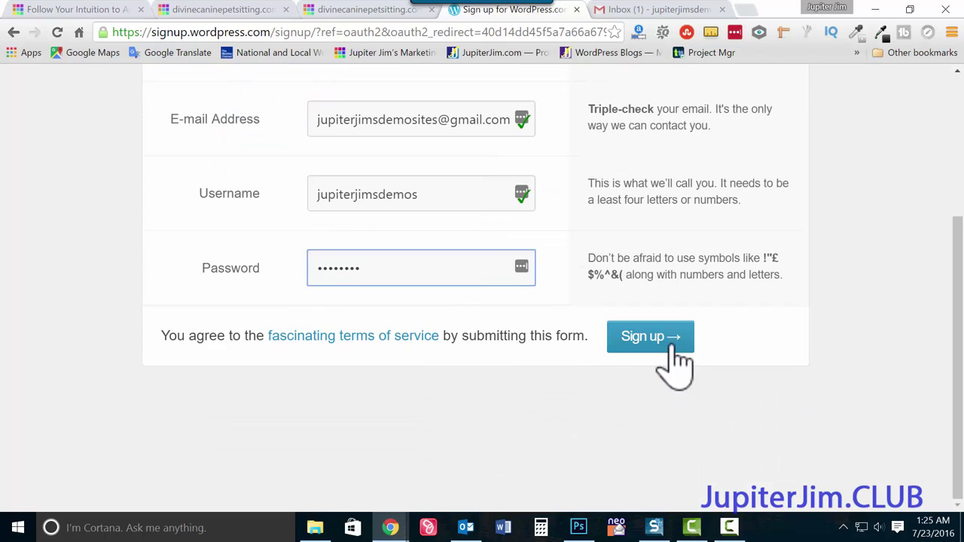
scroll(625, 354, up, 1)
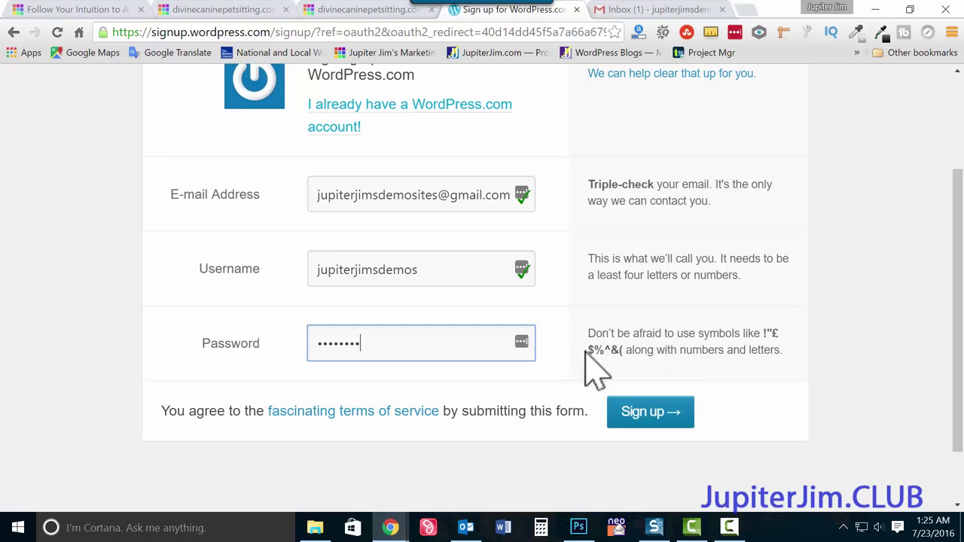
click(653, 414)
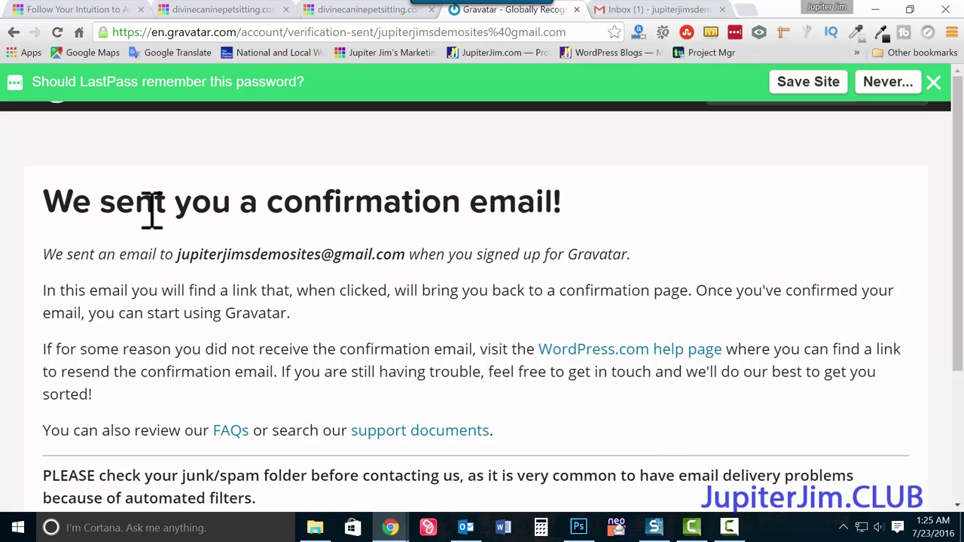
Read the notice about the confirmation e-mail and the address it was sent to, and switch to the Gmail inbox.
drag(154, 208, 620, 198)
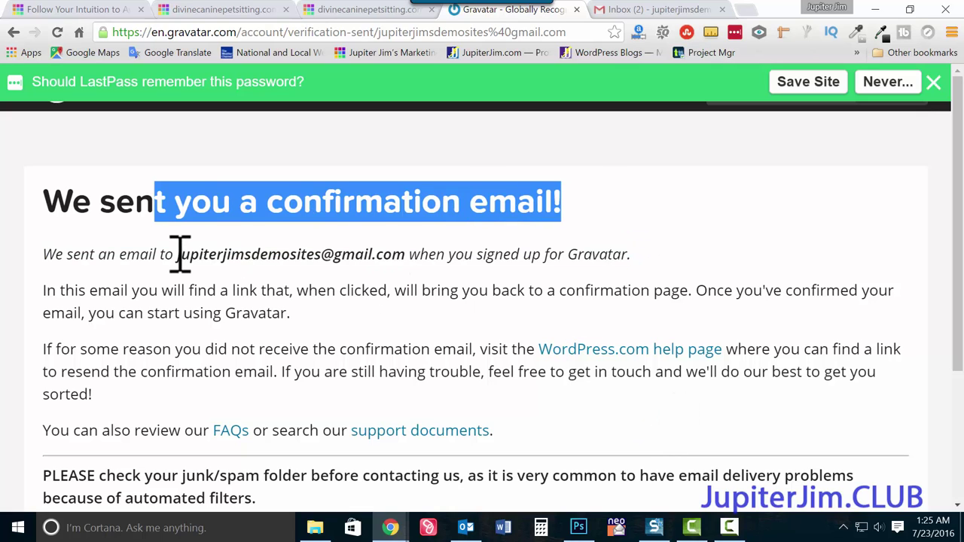
drag(178, 254, 411, 256)
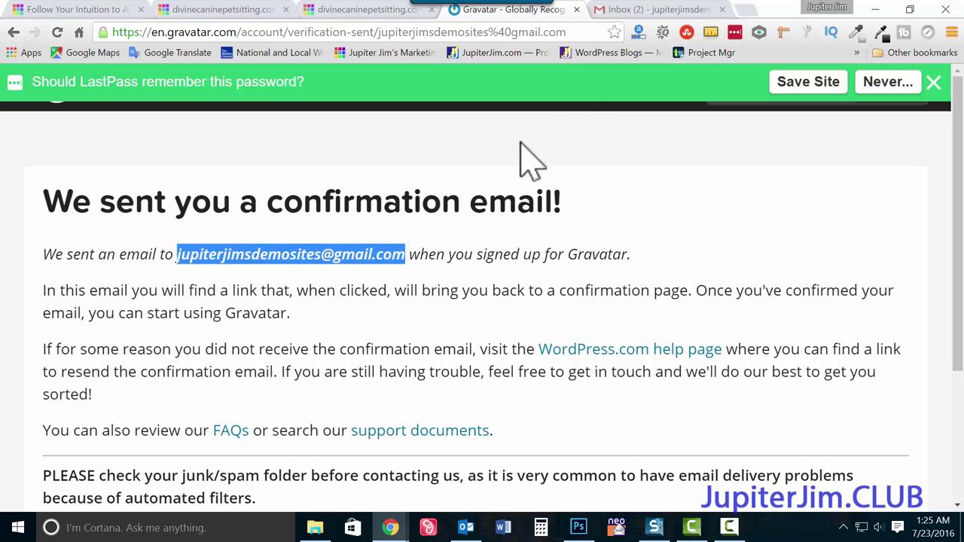
click(614, 10)
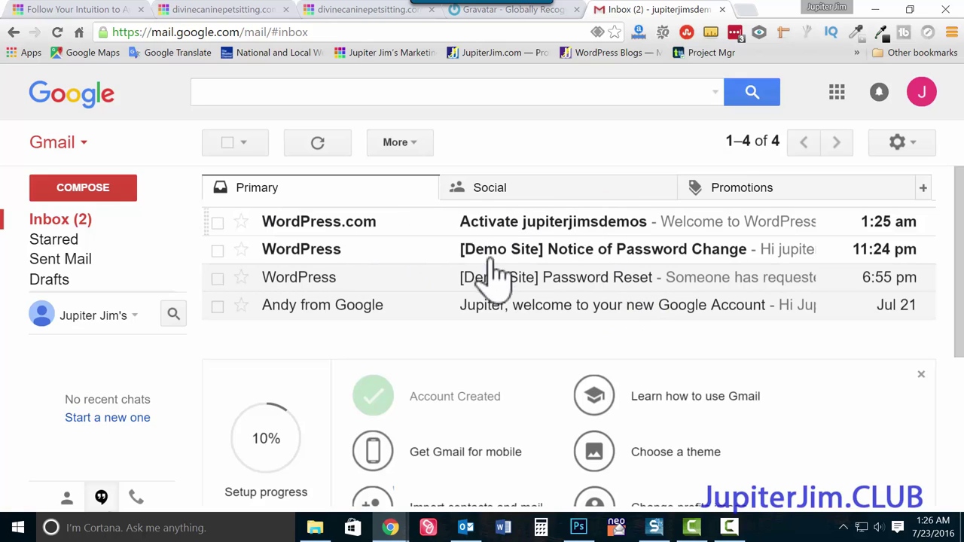
Open the activation e-mail from WordPress.com and activate the new account.
click(479, 226)
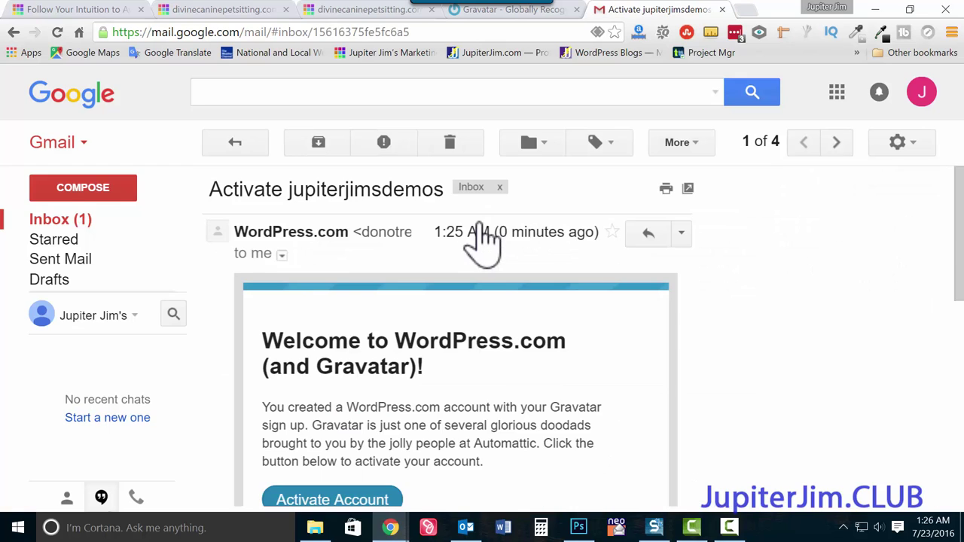
scroll(549, 338, down, 2)
scroll(475, 320, down, 3)
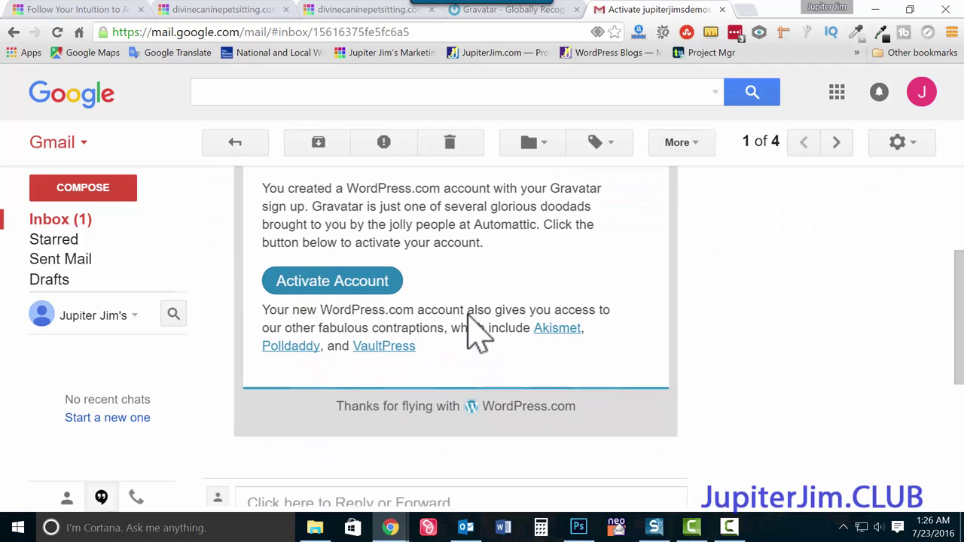
click(338, 287)
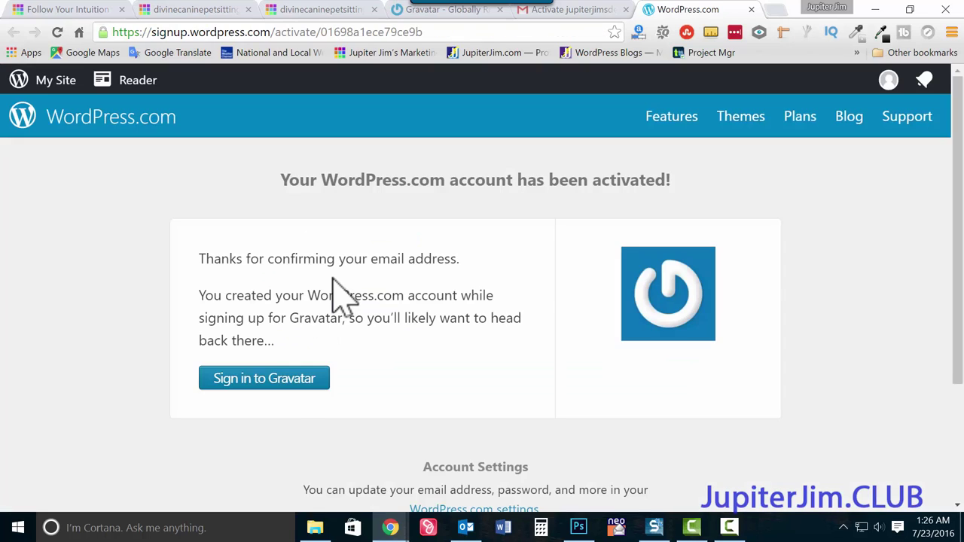
Sign in to Gravatar and start adding a new image with the Upload new option.
click(286, 379)
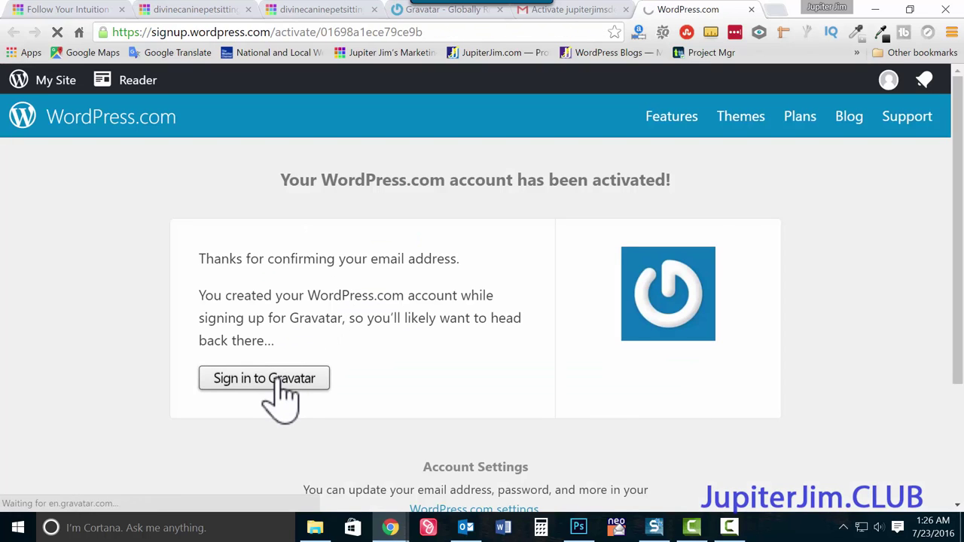
scroll(290, 365, down, 1)
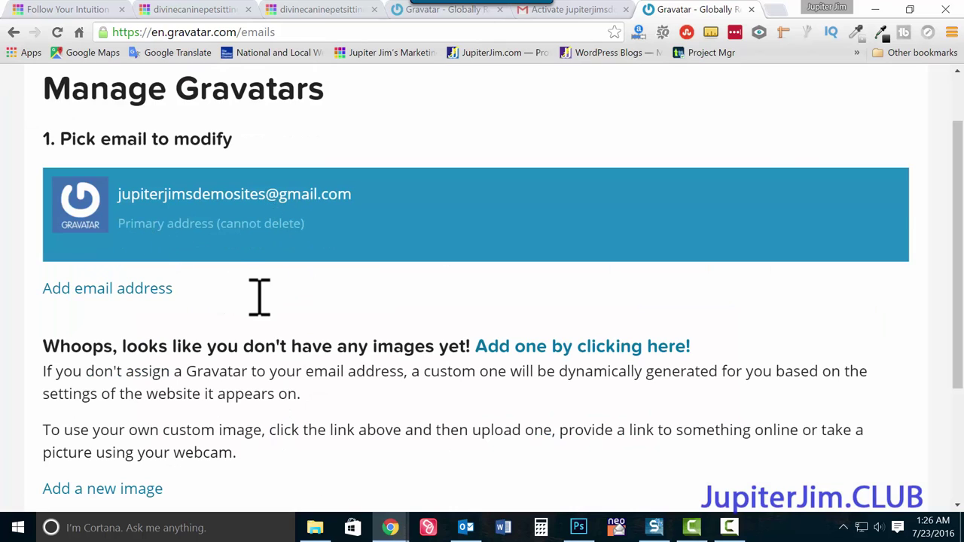
scroll(260, 298, down, 1)
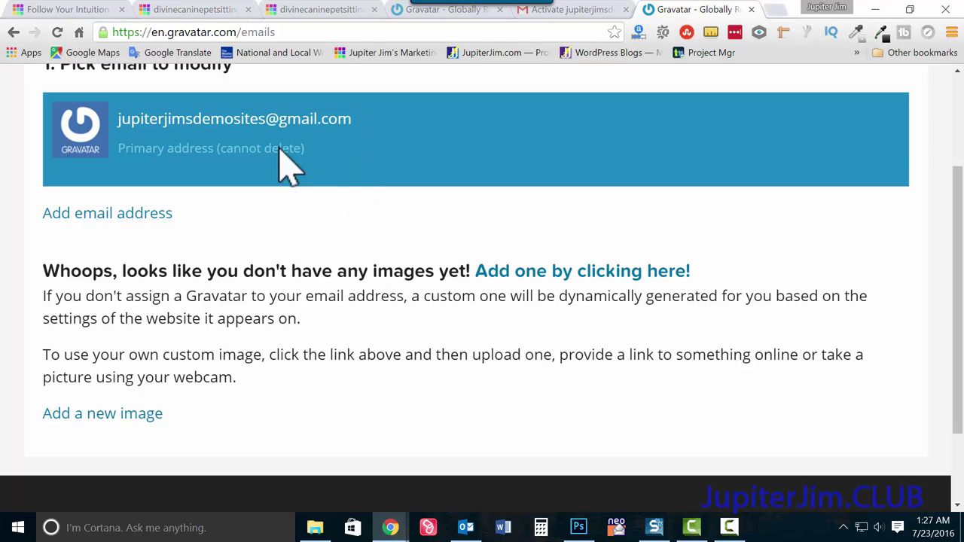
click(121, 419)
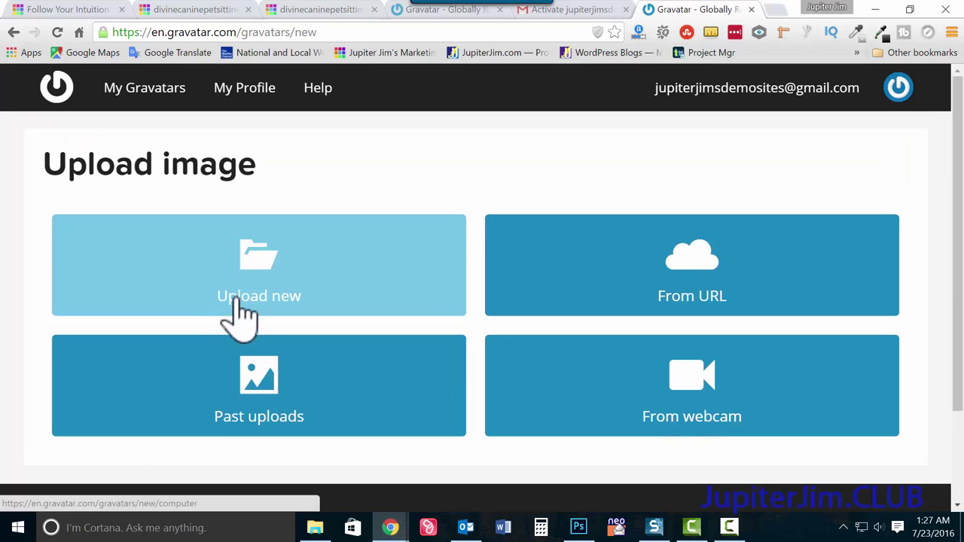
click(260, 279)
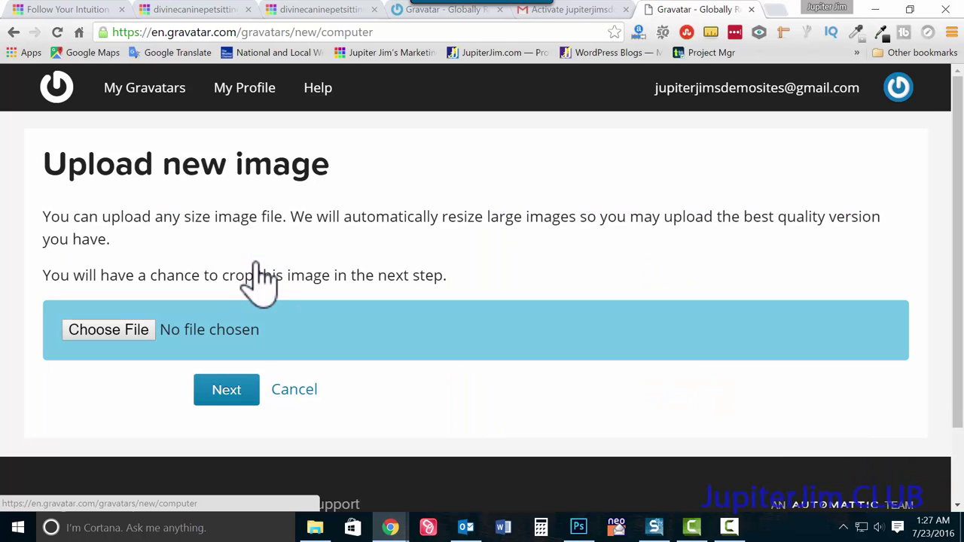
Choose IMG_20150705_201455 from the Profile_Pics folder inside Demos_Stuff on the Desktop and upload it for cropping.
click(109, 337)
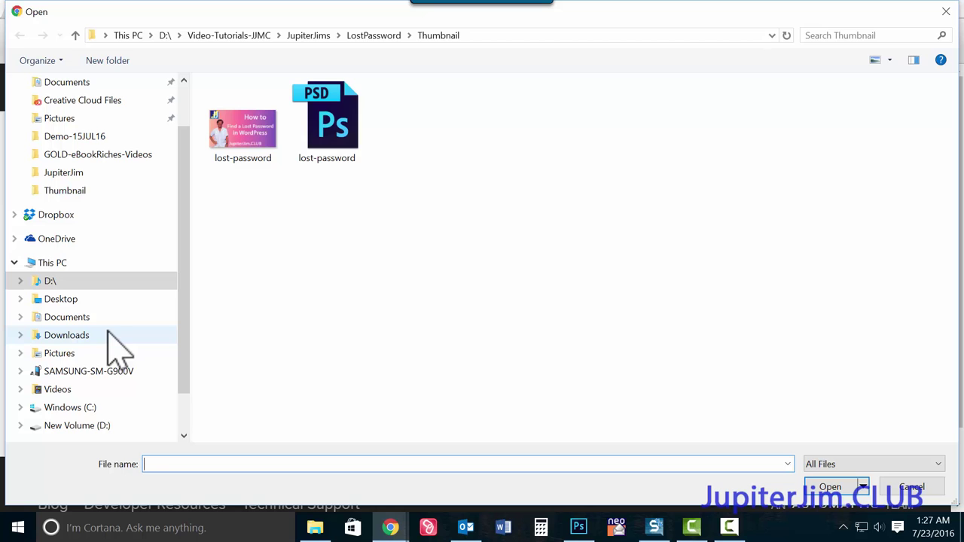
click(66, 305)
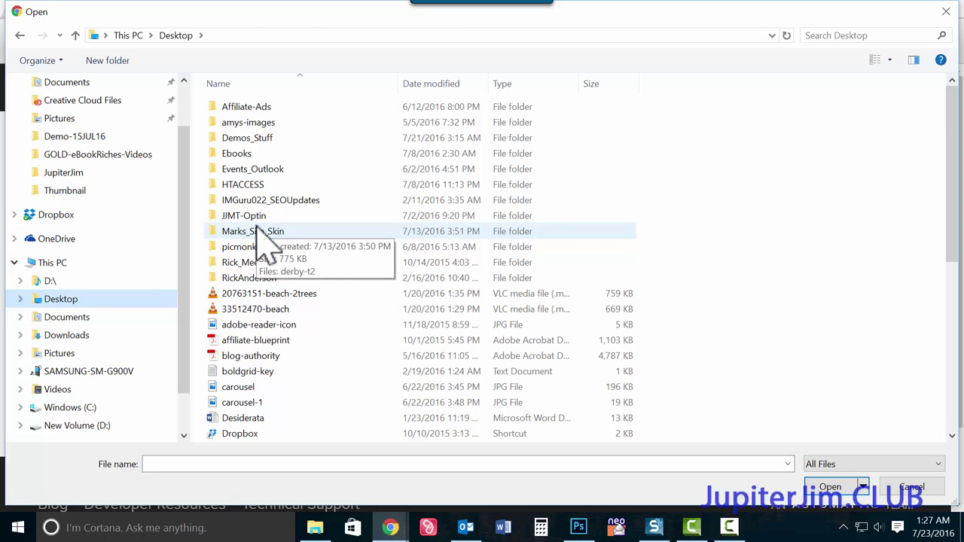
click(262, 143)
double_click(260, 142)
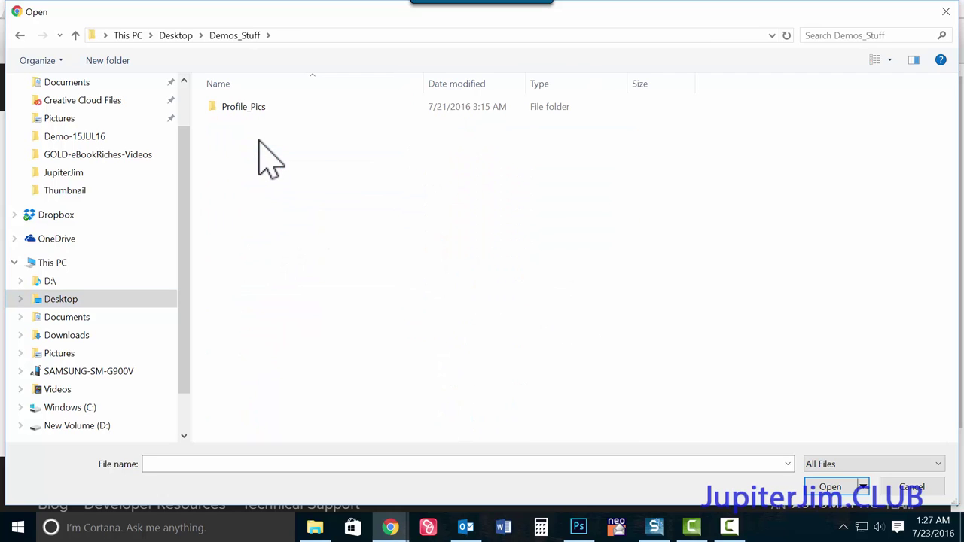
double_click(243, 106)
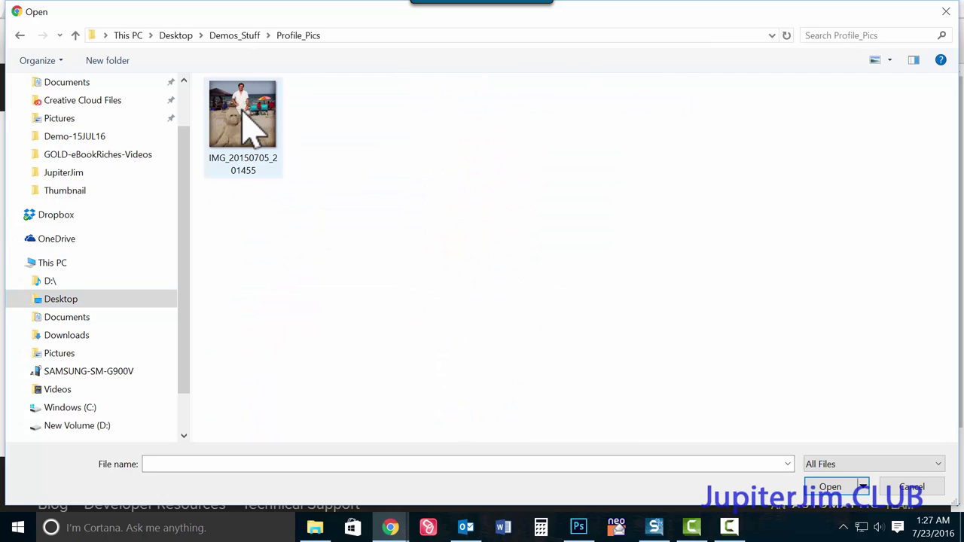
double_click(251, 120)
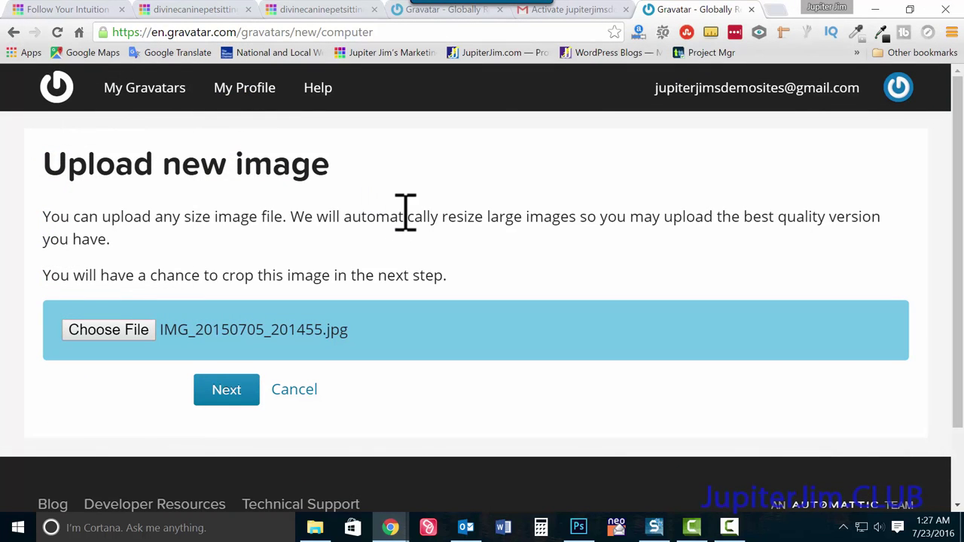
scroll(413, 217, down, 1)
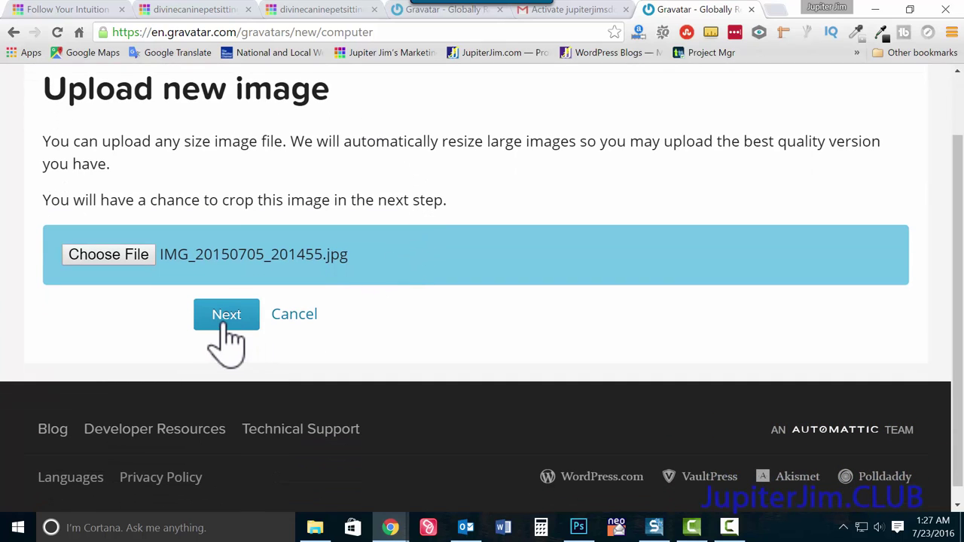
click(228, 320)
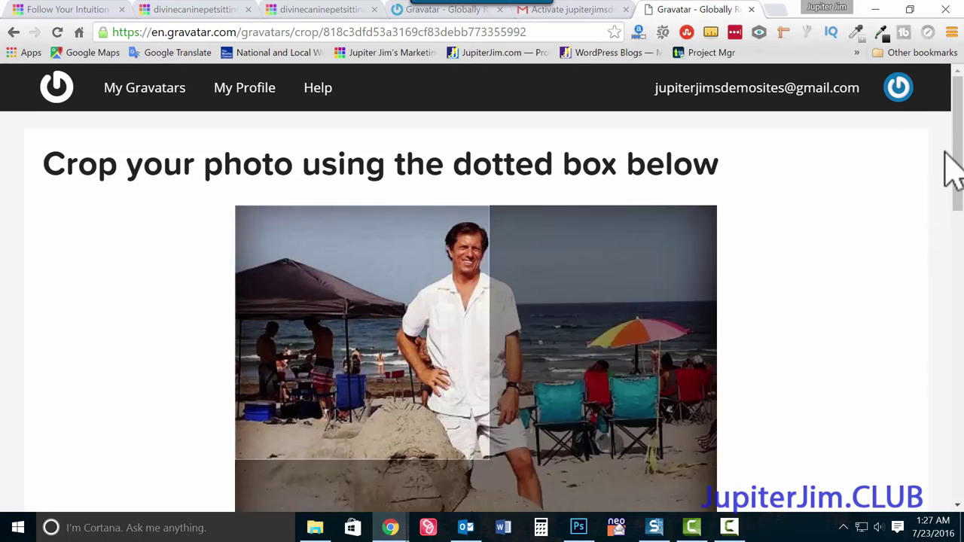
Shrink the crop box and position it tightly around the standing man's head and upper body.
drag(960, 124, 961, 220)
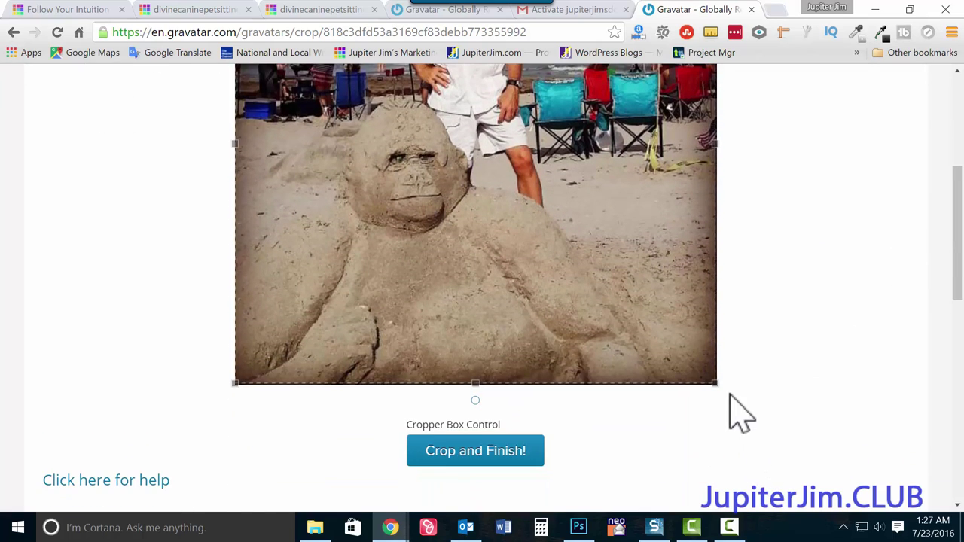
drag(713, 388, 523, 178)
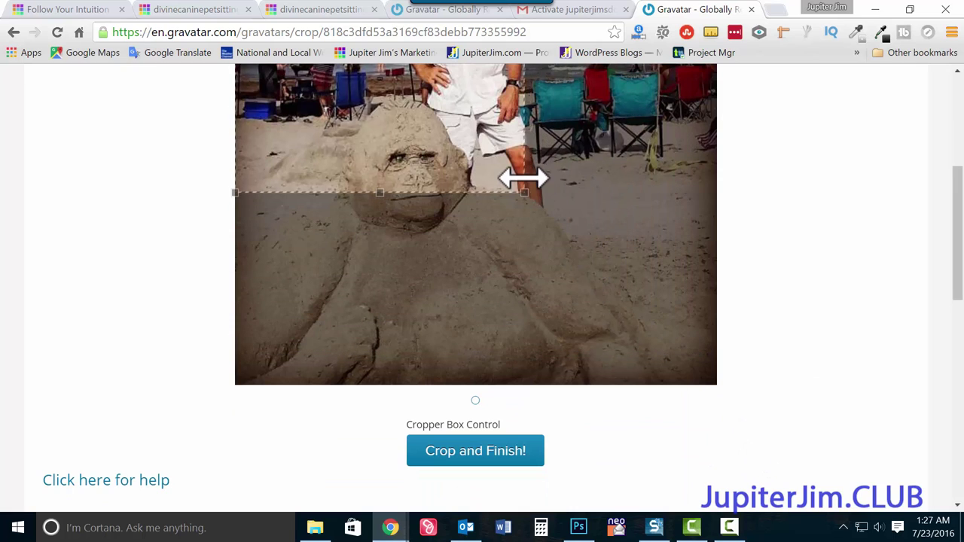
scroll(784, 346, up, 3)
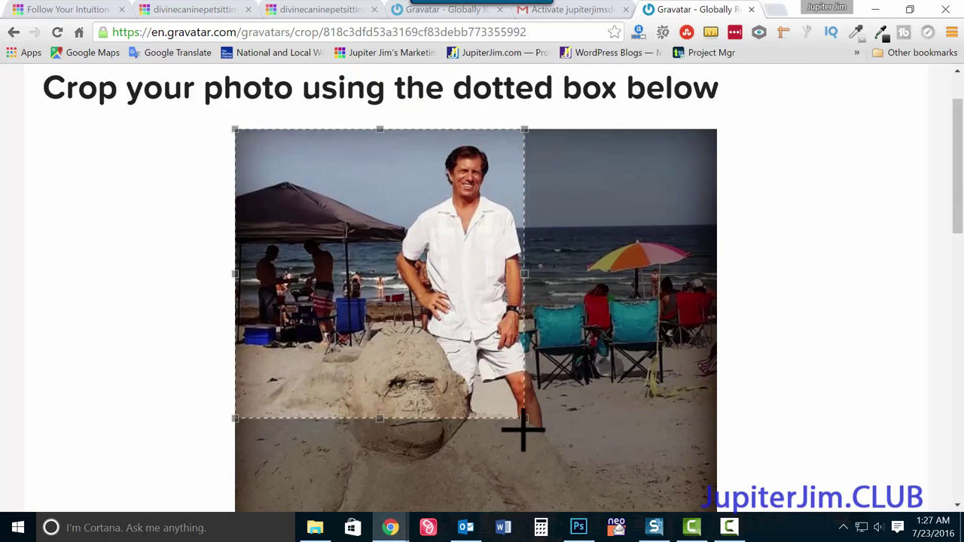
drag(525, 419, 475, 370)
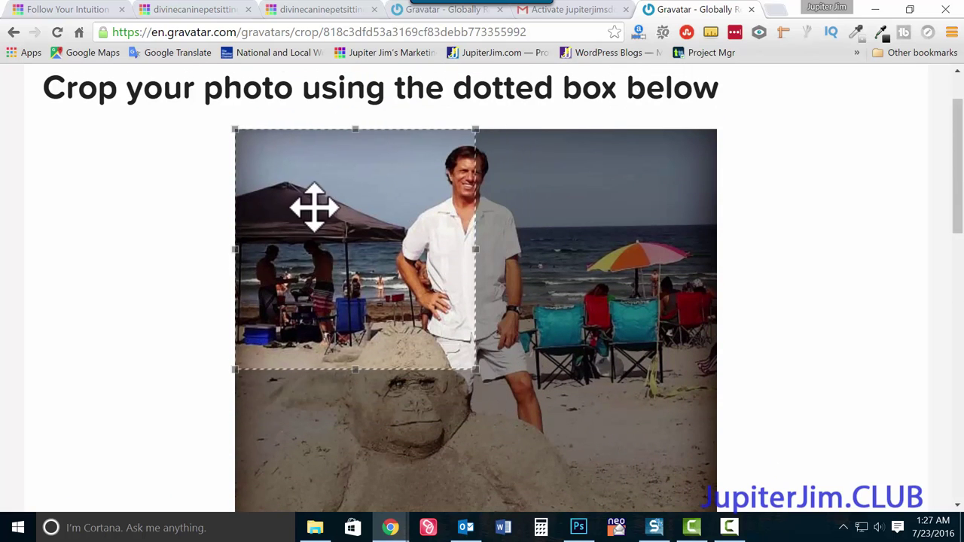
drag(314, 207, 442, 217)
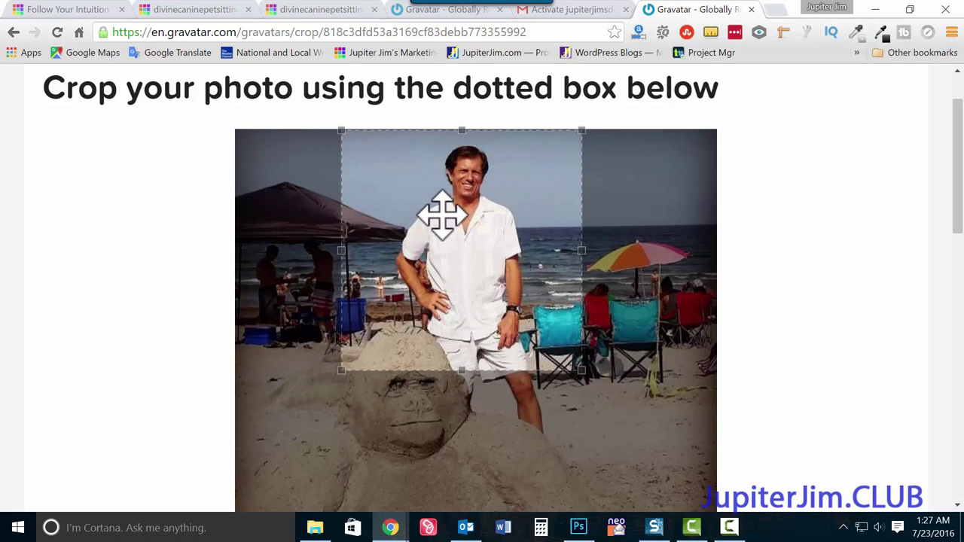
drag(340, 373, 361, 351)
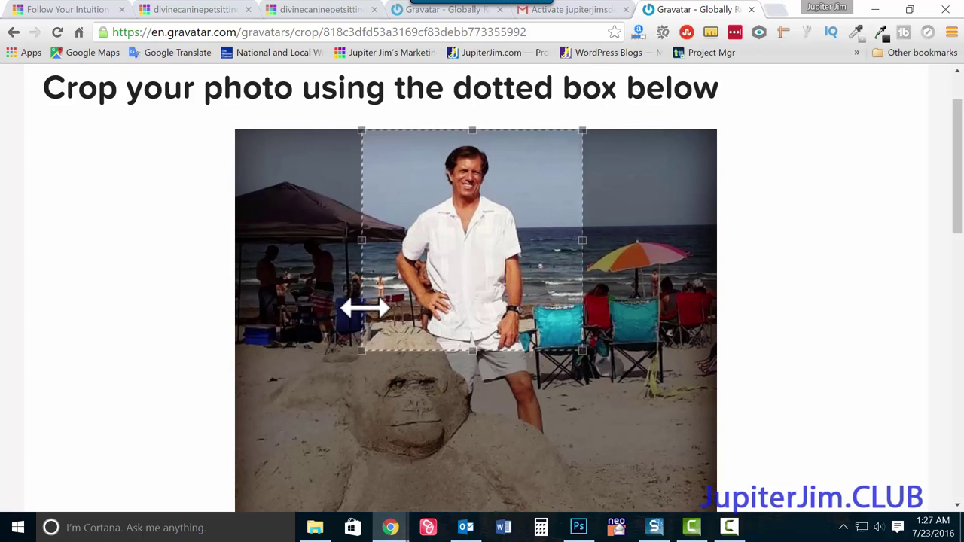
drag(365, 308, 455, 217)
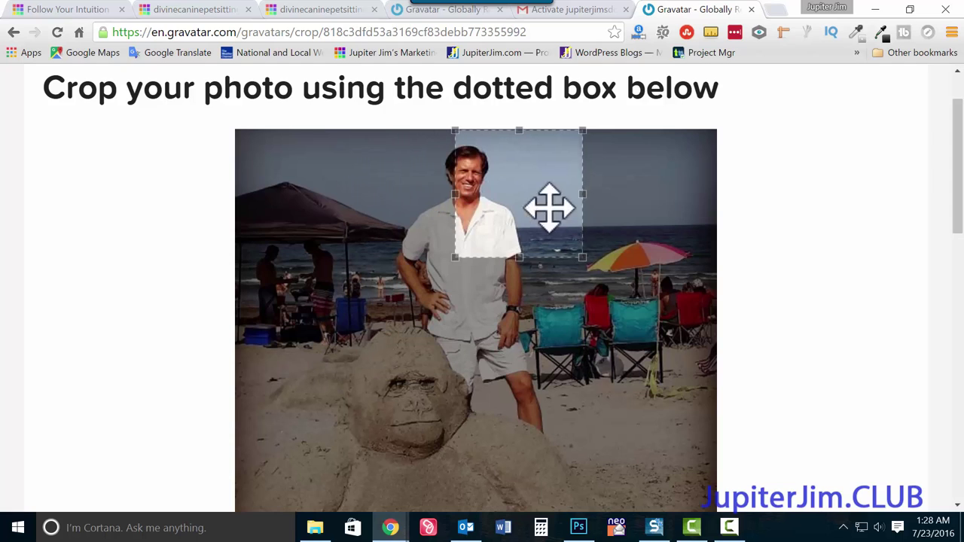
drag(549, 211, 491, 235)
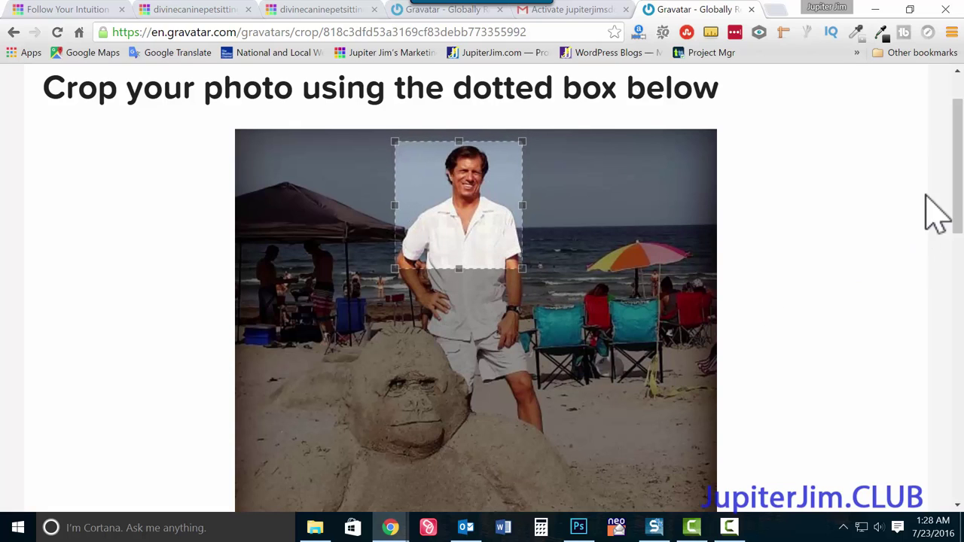
Check the small and large previews of the cropped photo and finish the crop.
drag(958, 173, 958, 271)
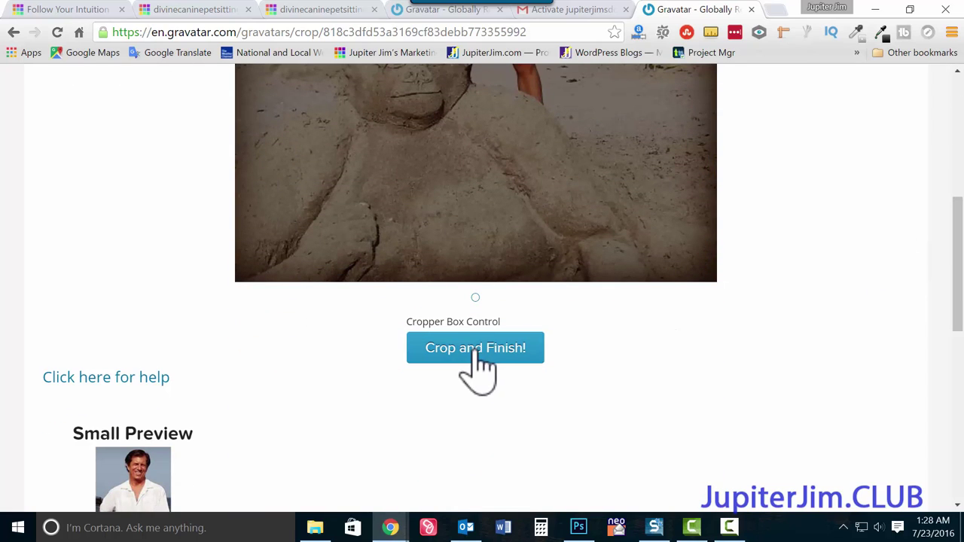
scroll(151, 377, down, 2)
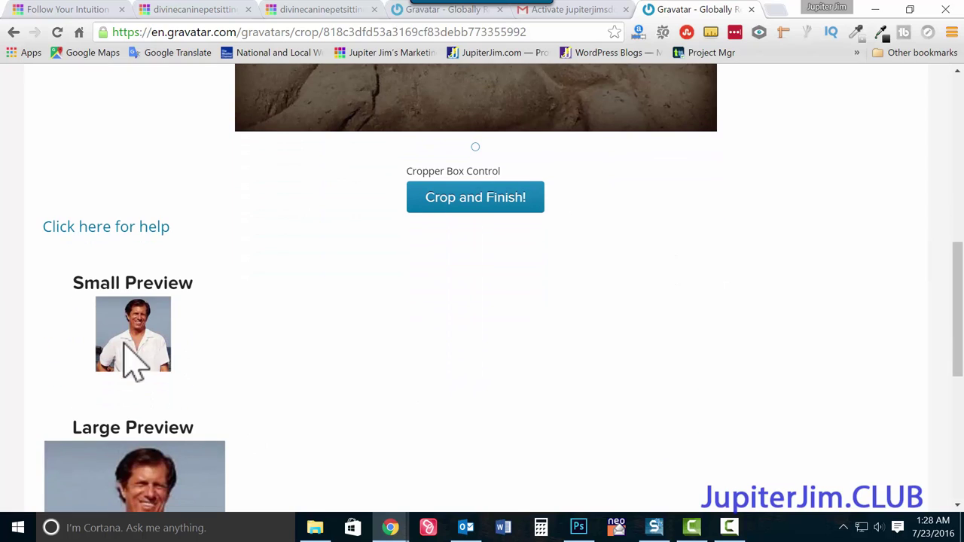
scroll(256, 350, down, 3)
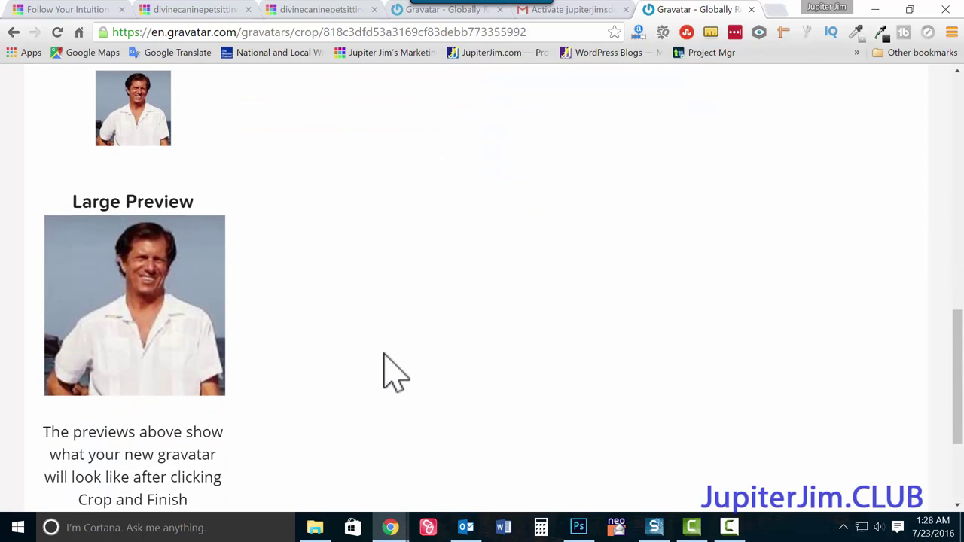
scroll(383, 355, up, 4)
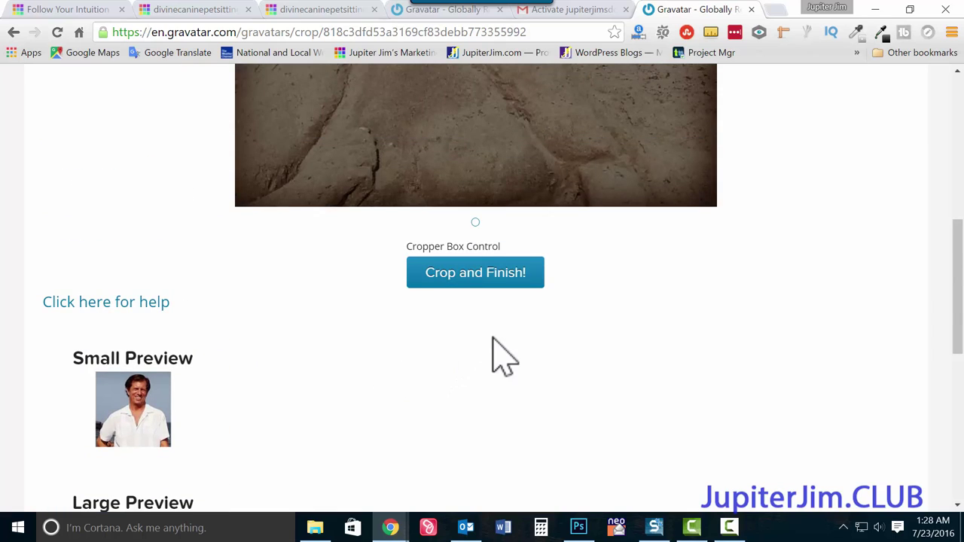
scroll(482, 354, up, 1)
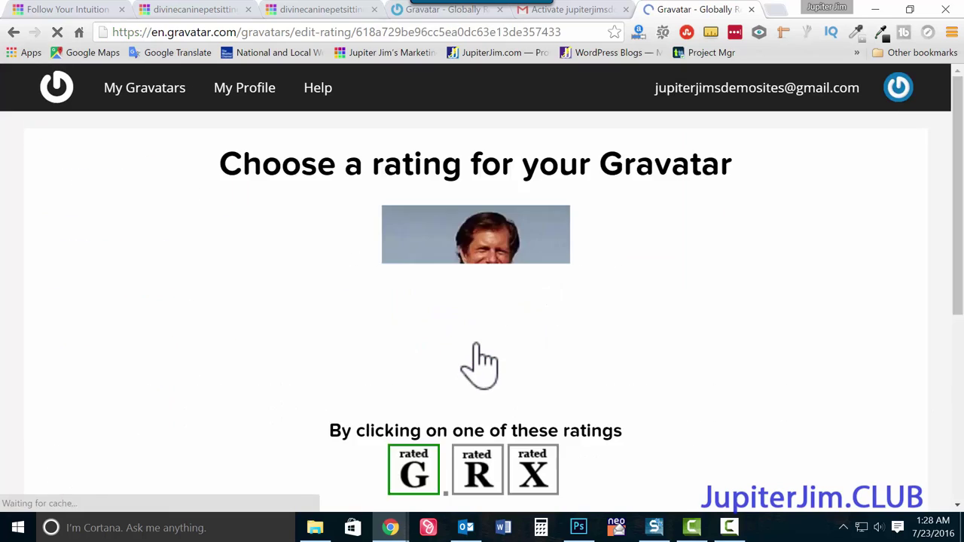
Rate the new Gravatar image G.
scroll(704, 278, down, 2)
click(445, 322)
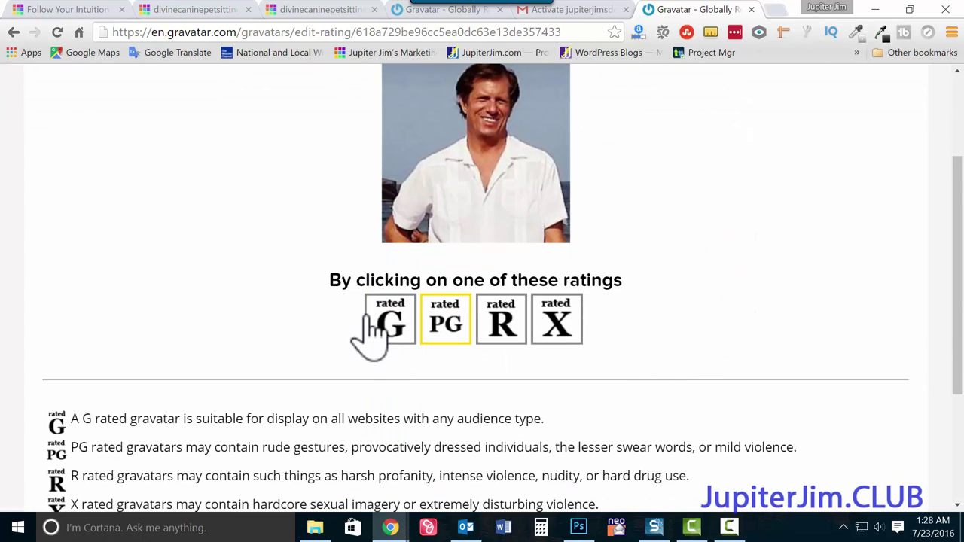
click(491, 332)
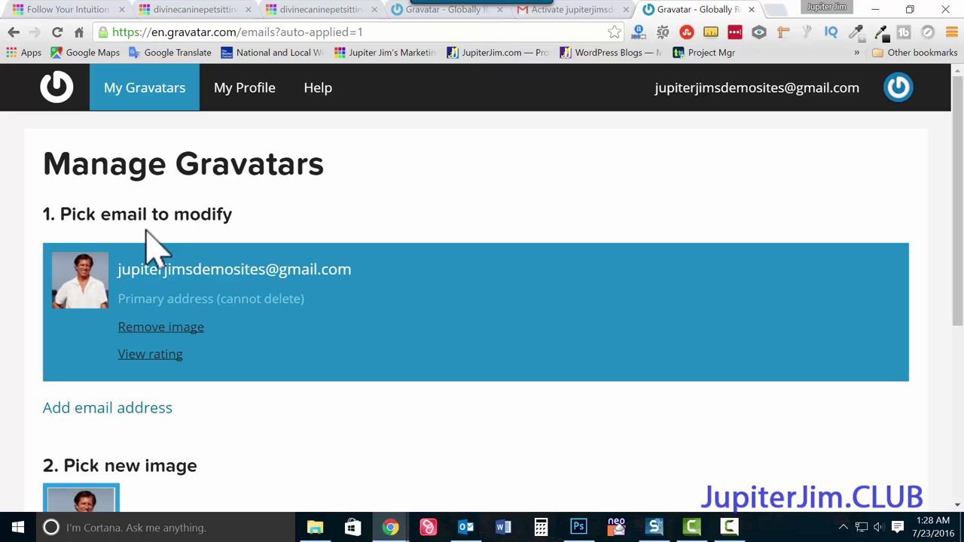
Review the image assigned to the primary e-mail address, and look over the Name and Details fields in My Profile.
scroll(173, 256, down, 1)
scroll(147, 437, down, 1)
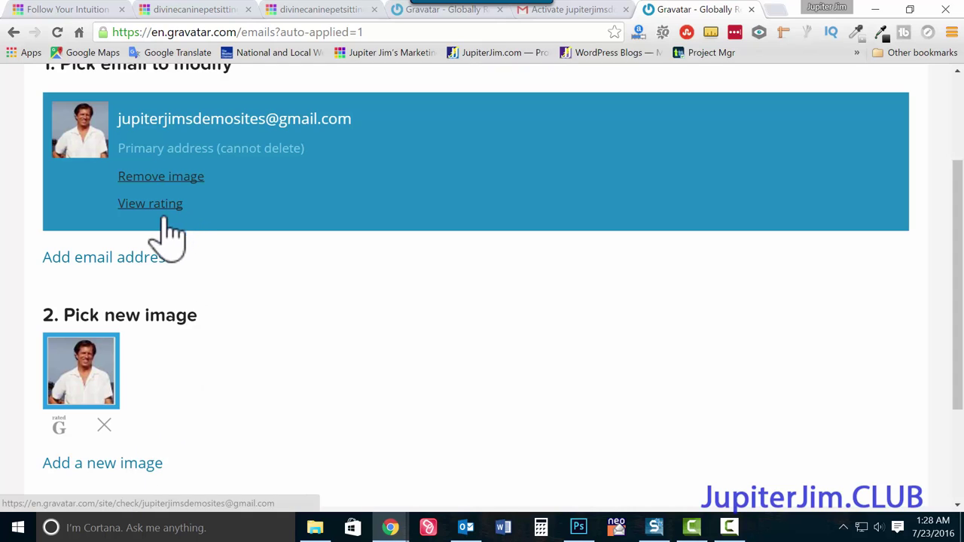
scroll(941, 380, up, 2)
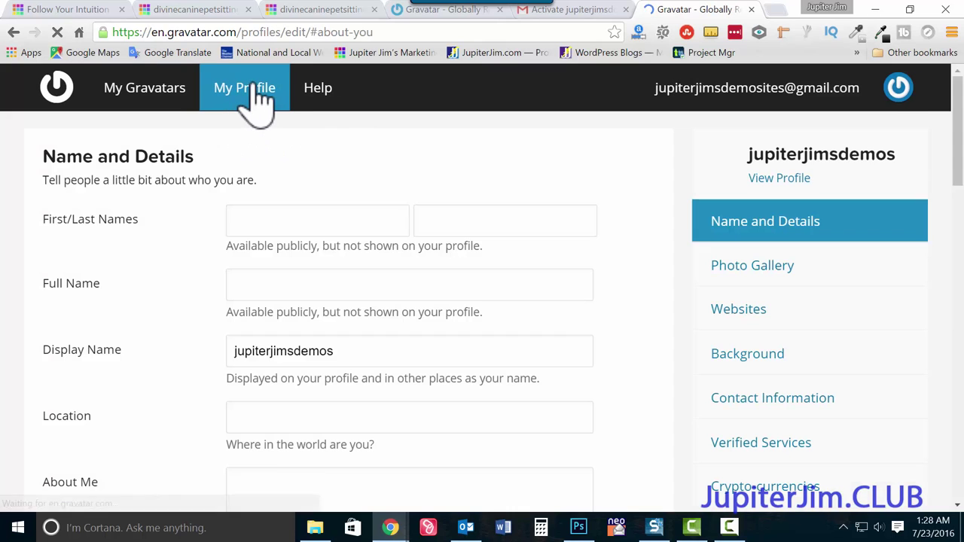
scroll(205, 407, down, 3)
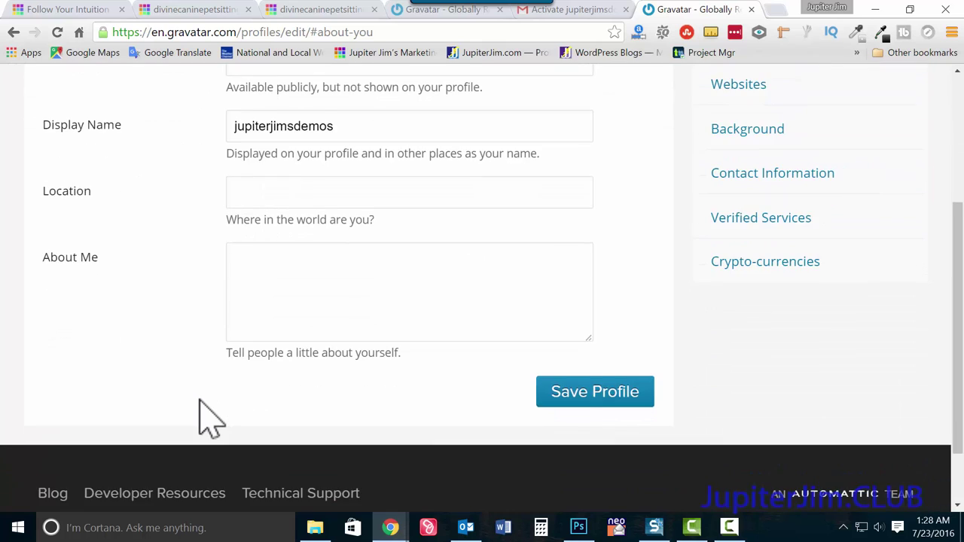
scroll(205, 407, up, 3)
scroll(631, 351, down, 1)
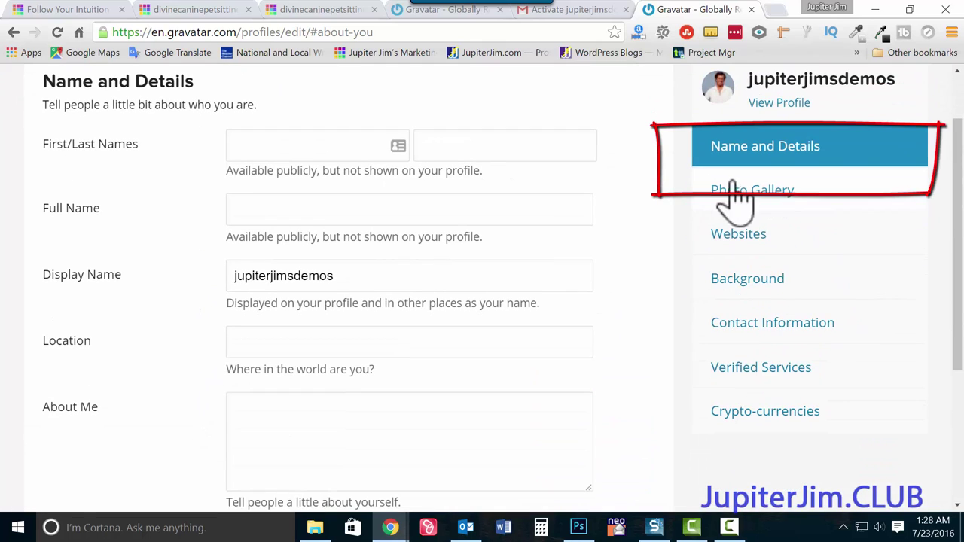
scroll(660, 400, up, 1)
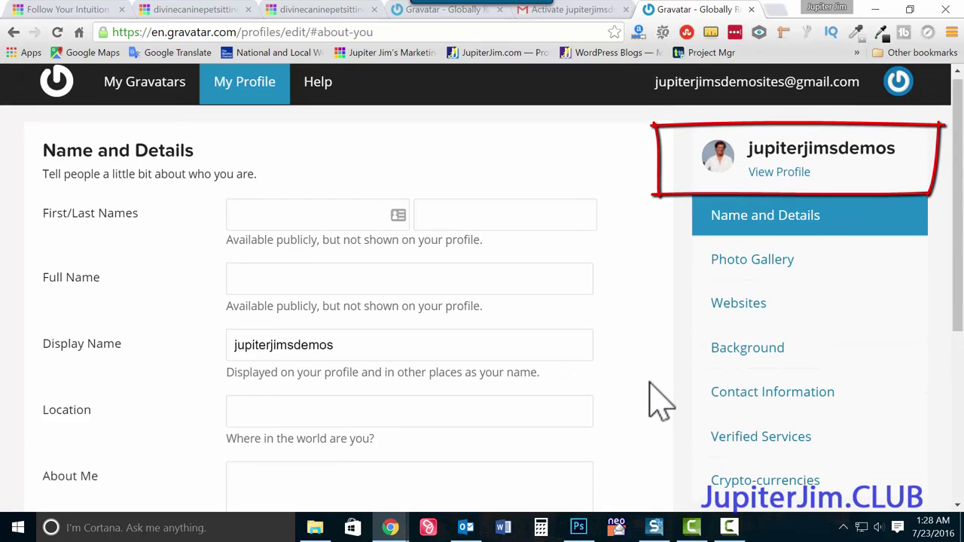